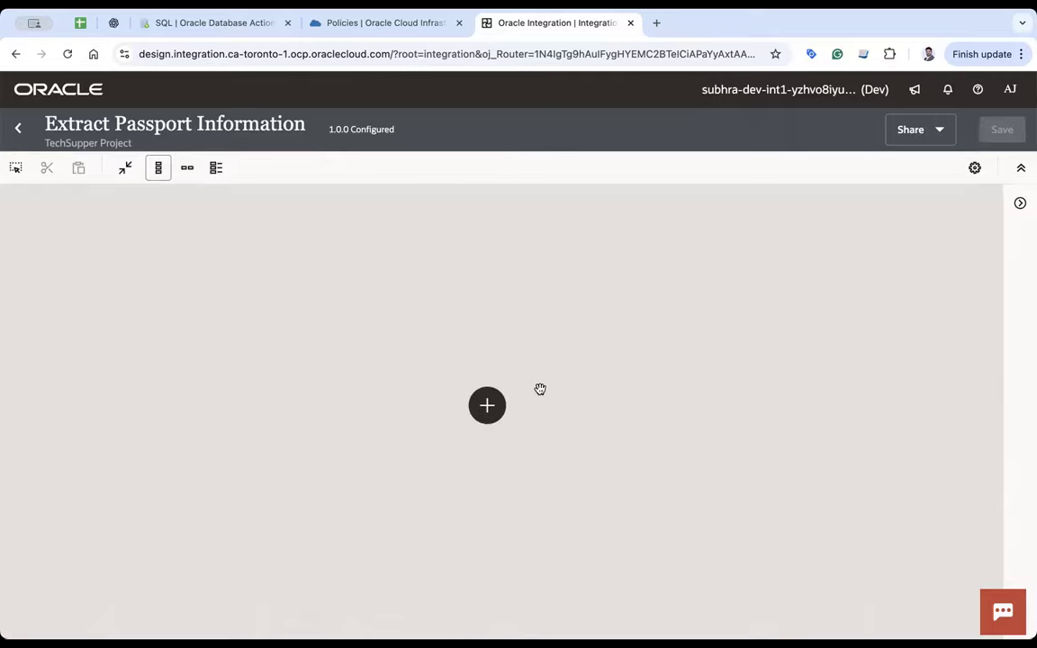
Add a REST trigger to the empty integration and name its endpoint UploadDoc
left_click(617, 310)
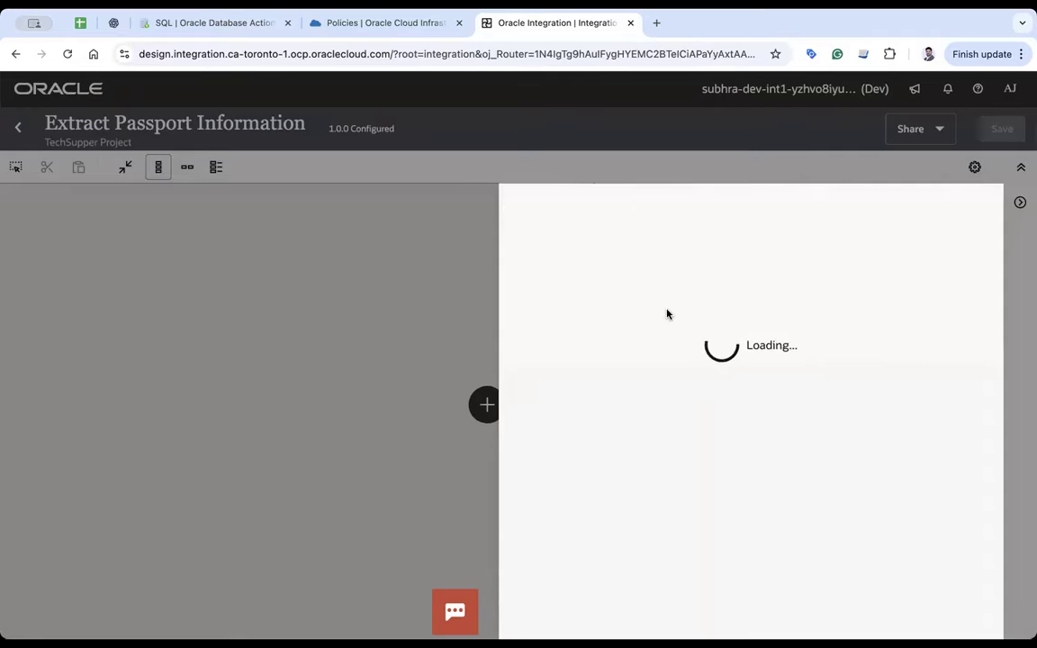
left_click(664, 293)
type("Upl")
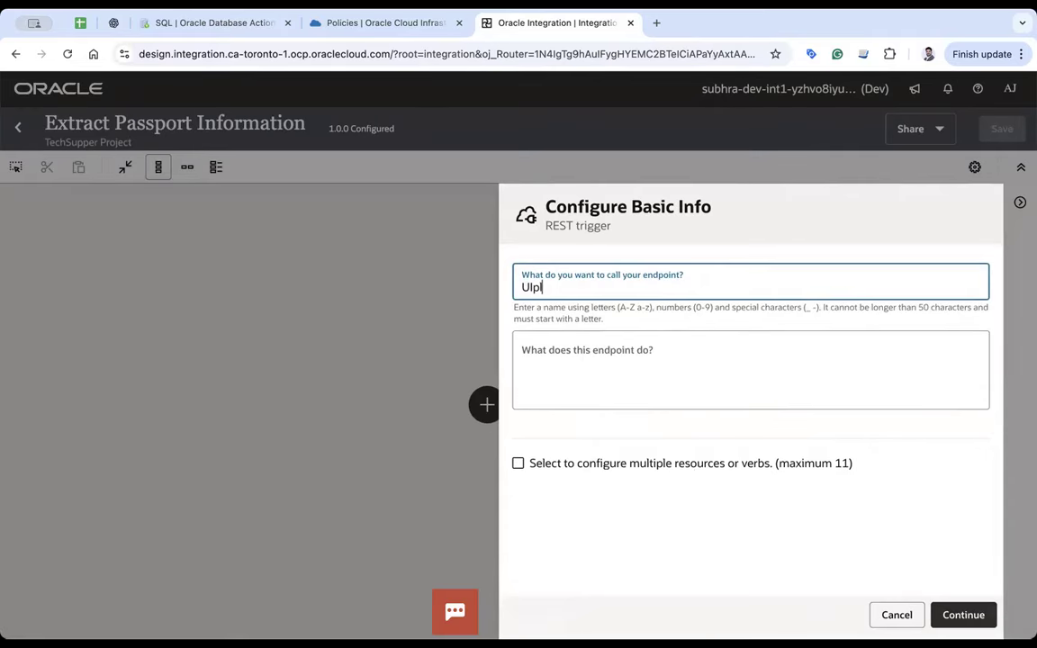
type("ploadDoc")
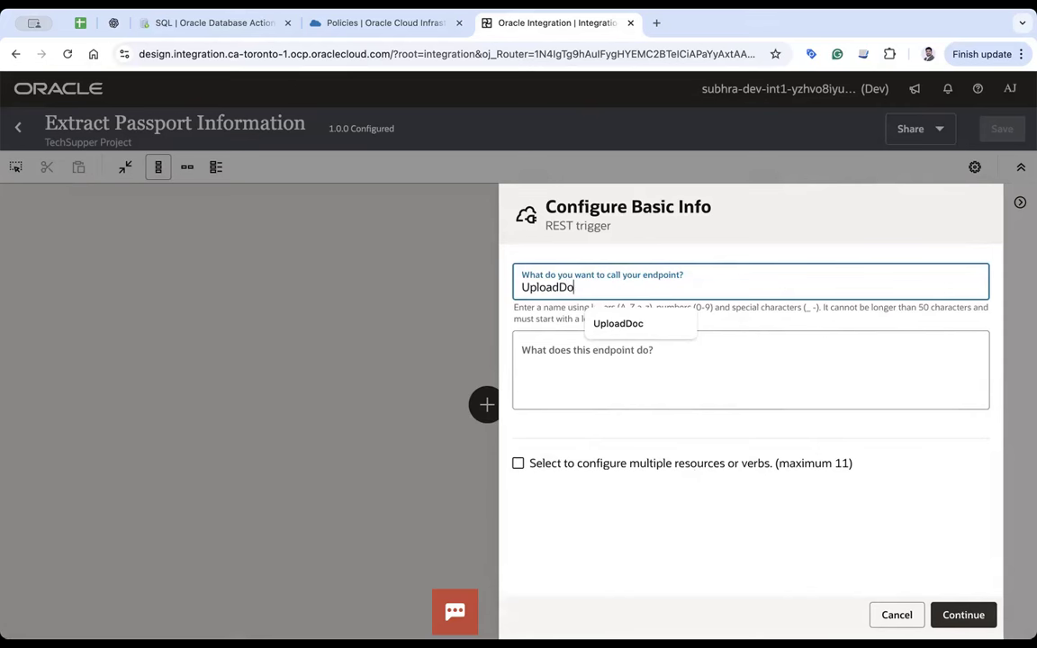
left_click(977, 617)
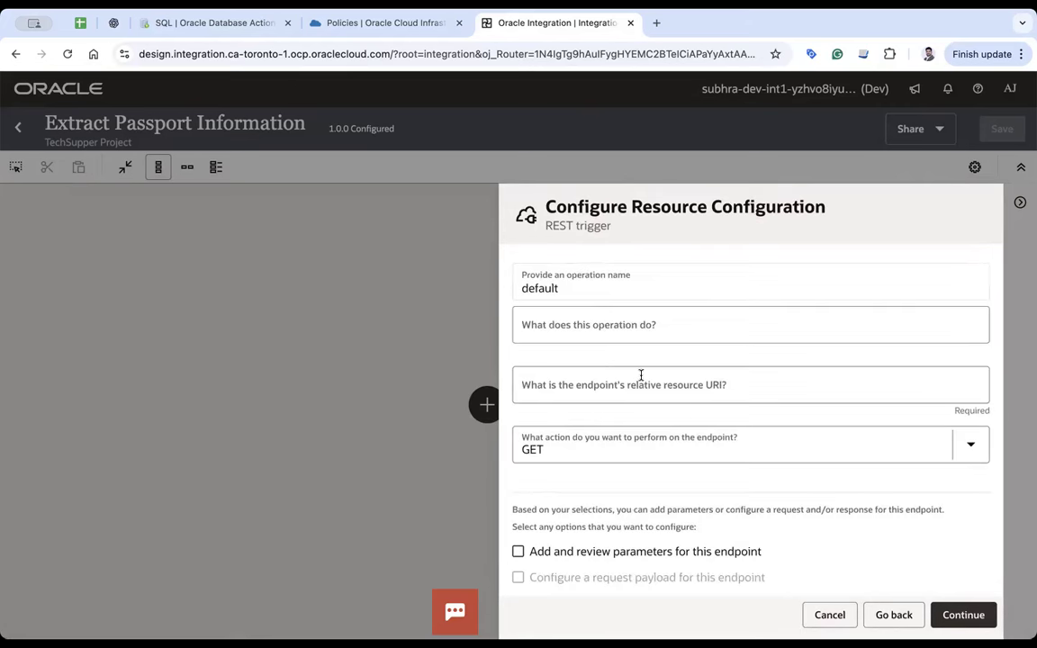
Set the endpoint's relative resource URI to /extractInformation with the POST action, and enable both a request payload and a response
left_click(581, 396)
type("/ex")
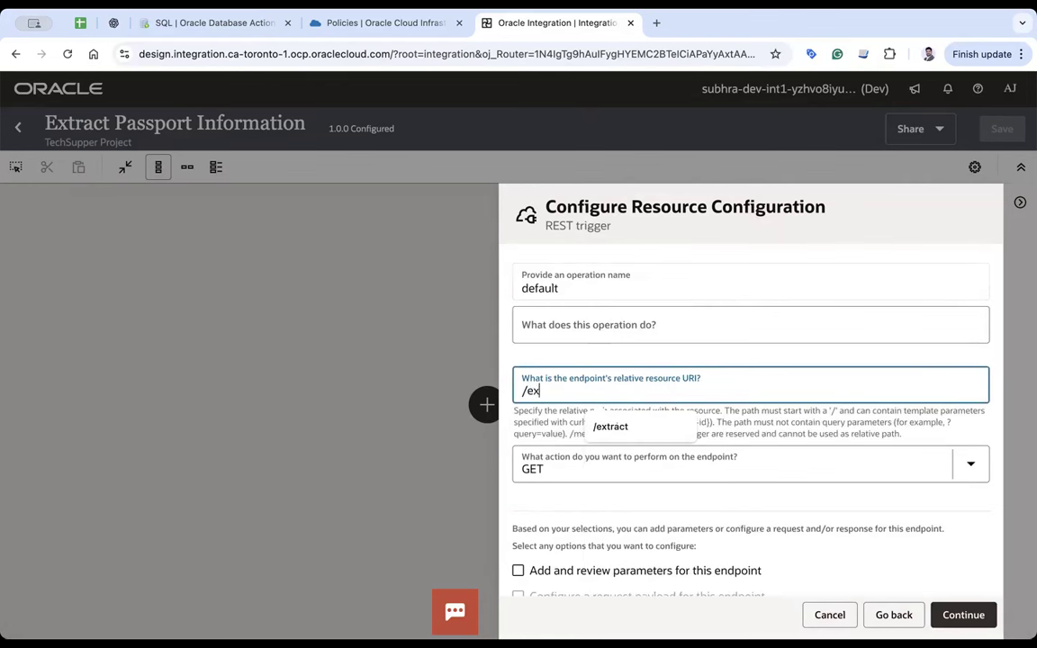
type("tractInformation")
key("Tab")
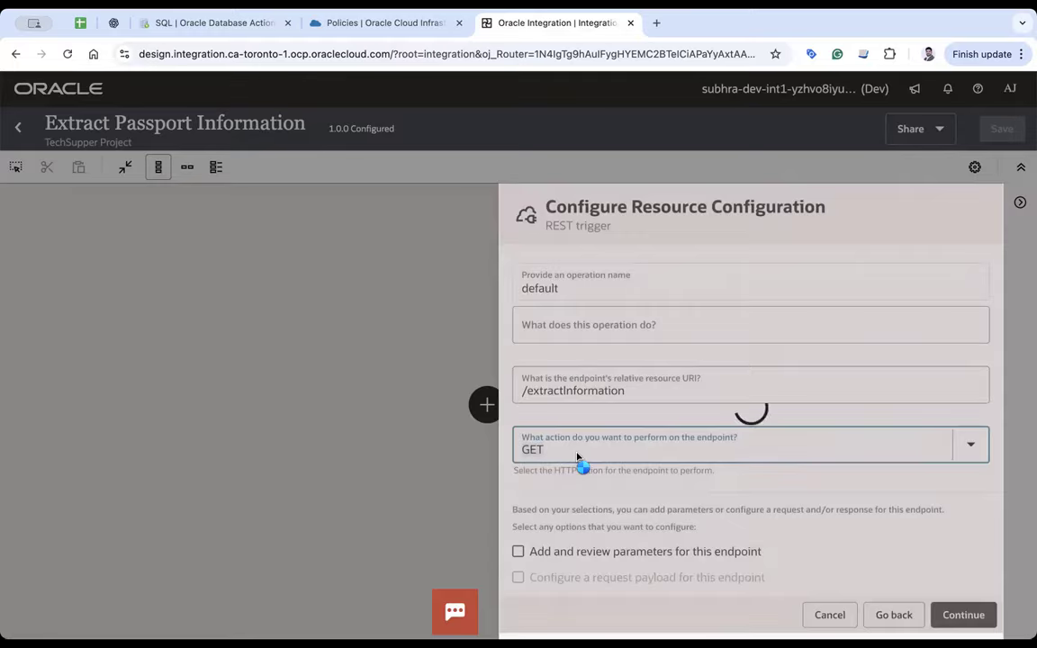
left_click(581, 449)
left_click(567, 333)
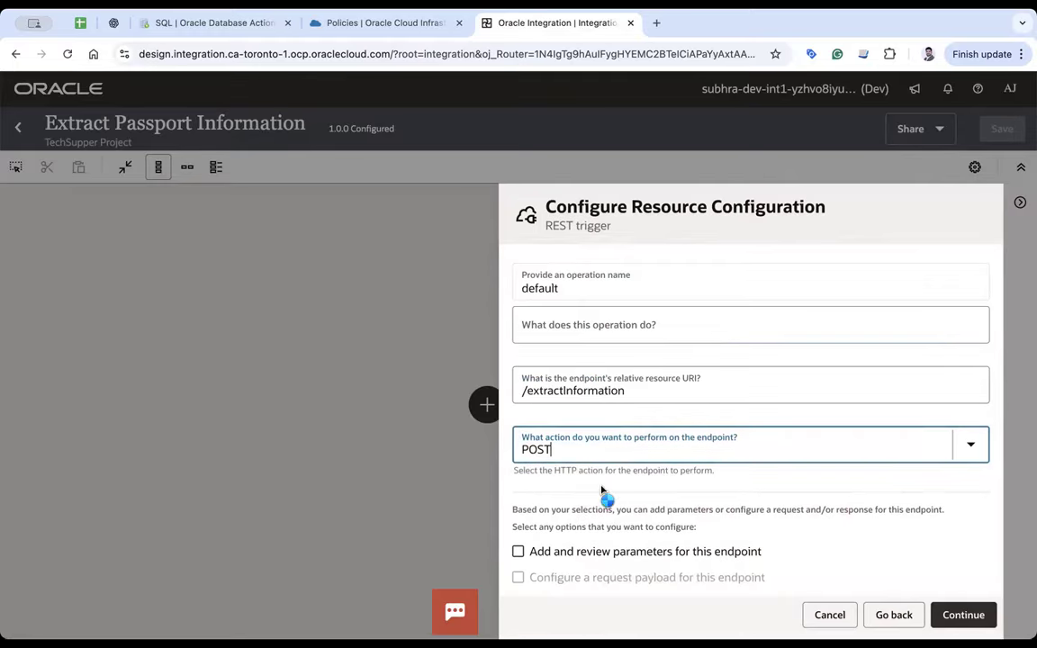
scroll(601, 489, "down", 5)
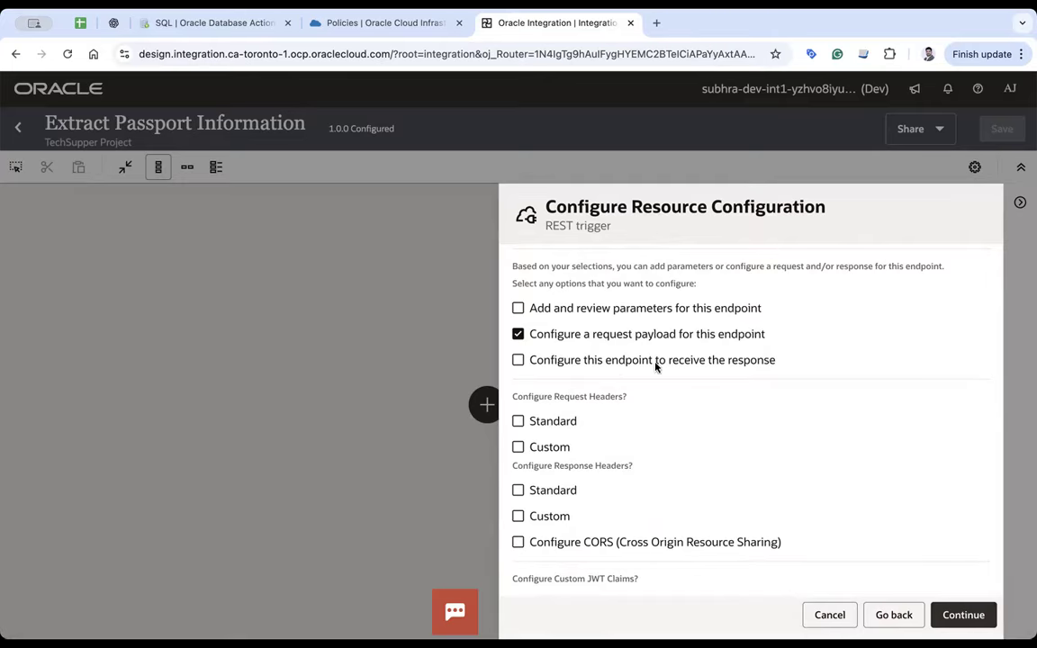
left_click(956, 613)
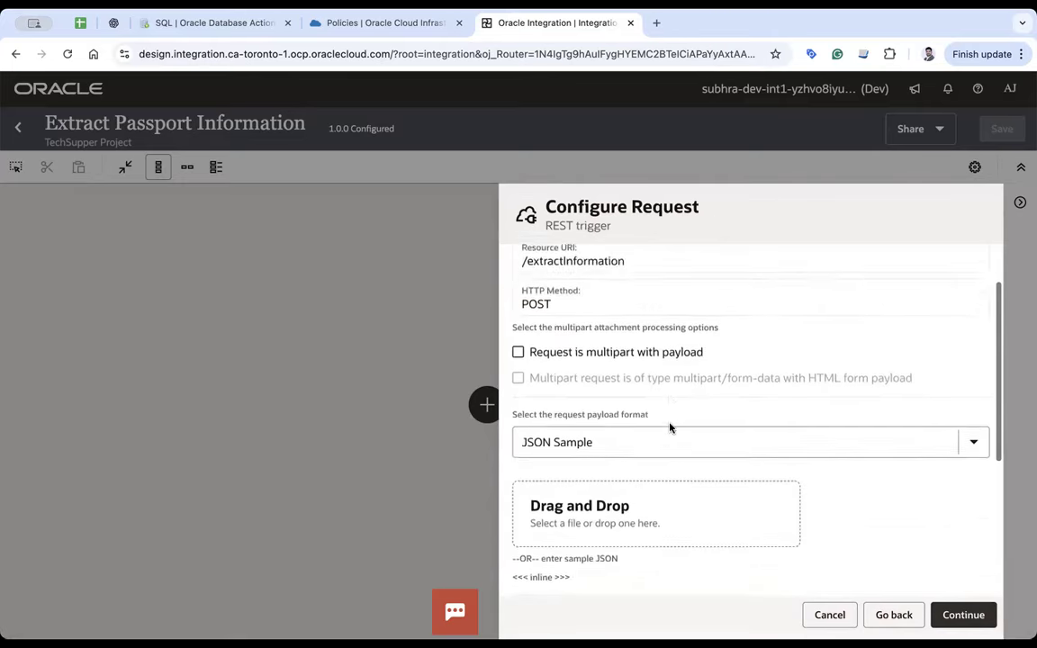
Set the trigger's request payload format to Binary and proceed to the response configuration
left_click(671, 432)
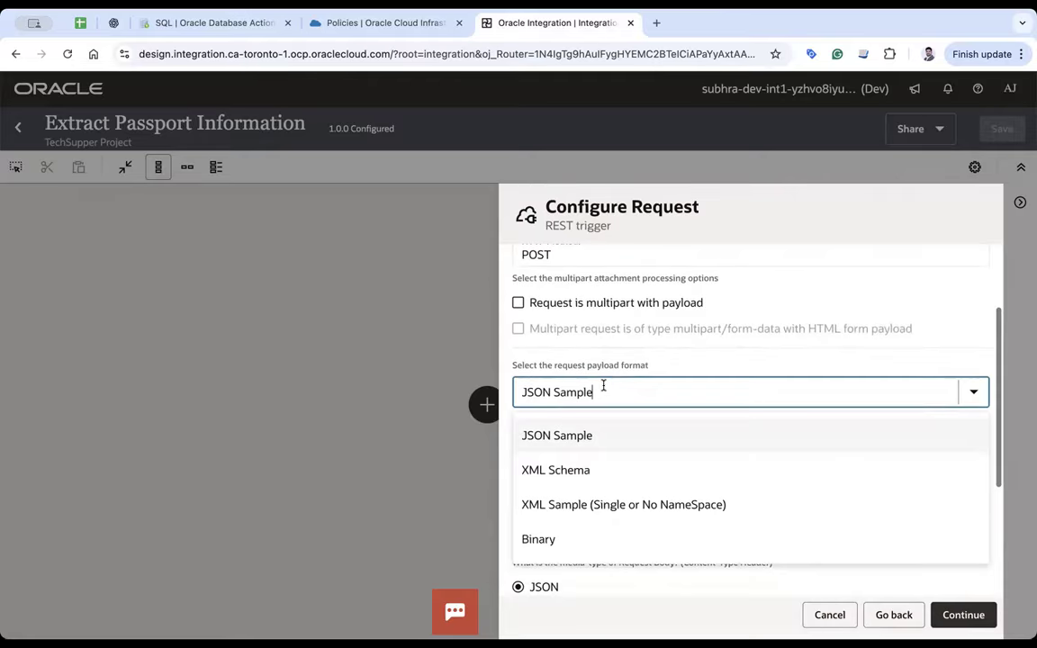
left_click(577, 542)
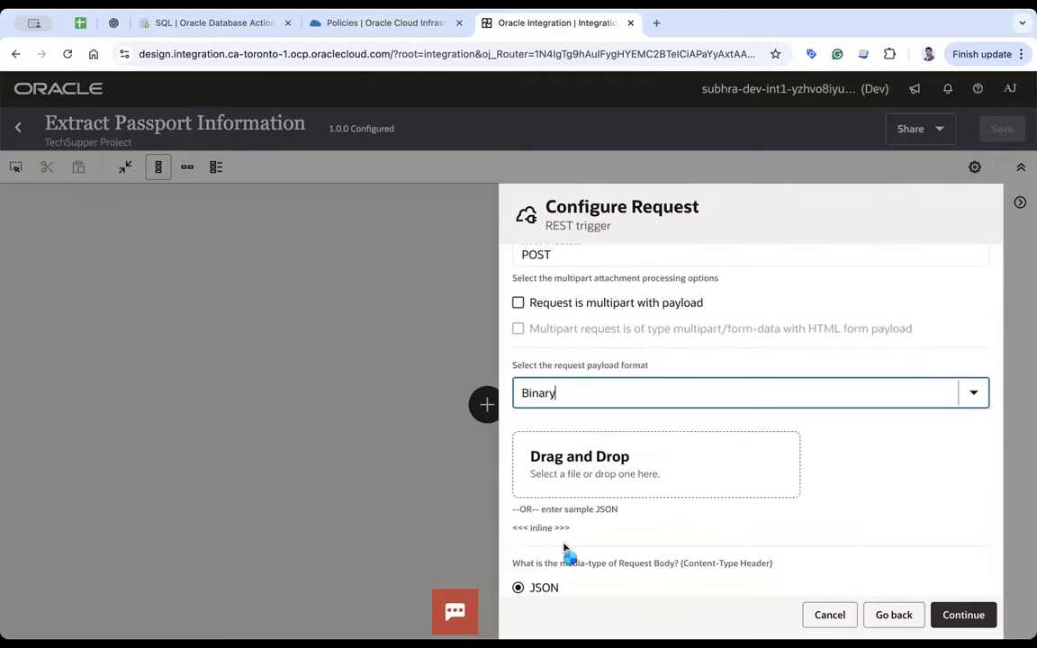
left_click(995, 618)
Keep JSON Sample as the response format and write an inline sample with empty firstName, lastName, docId and dob fields
left_click(616, 512)
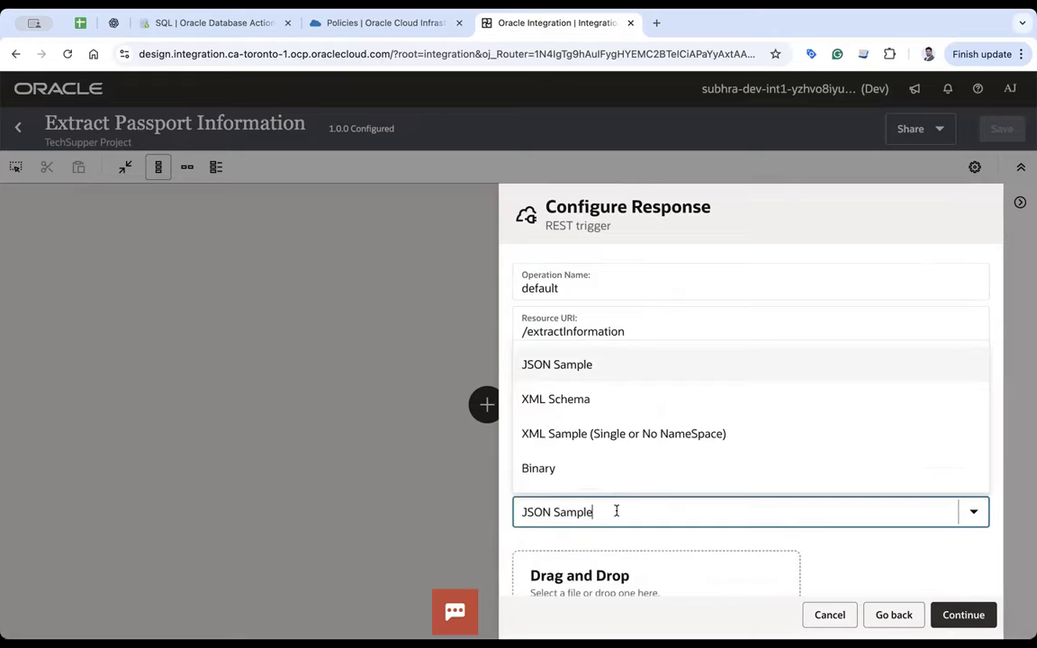
scroll(662, 564, "down", 2)
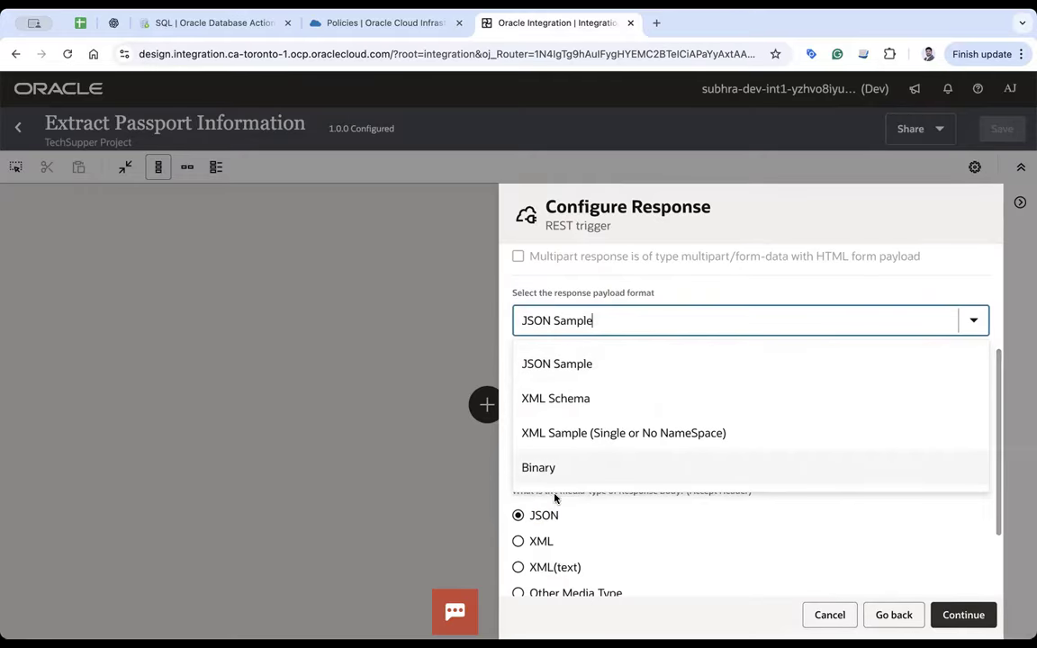
left_click(676, 557)
left_click(548, 459)
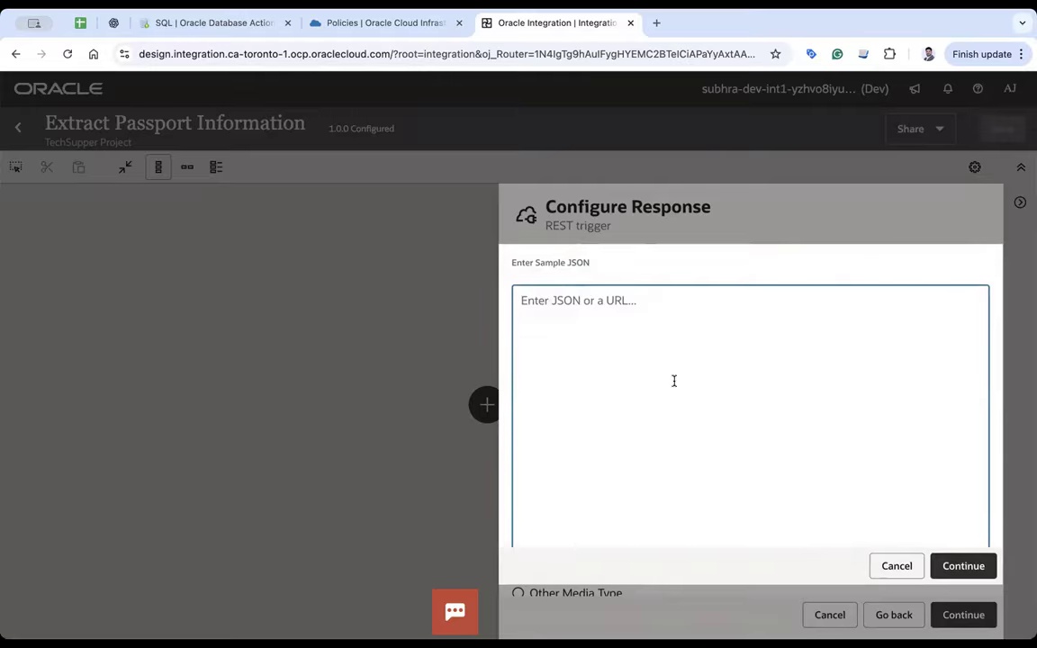
type("{")
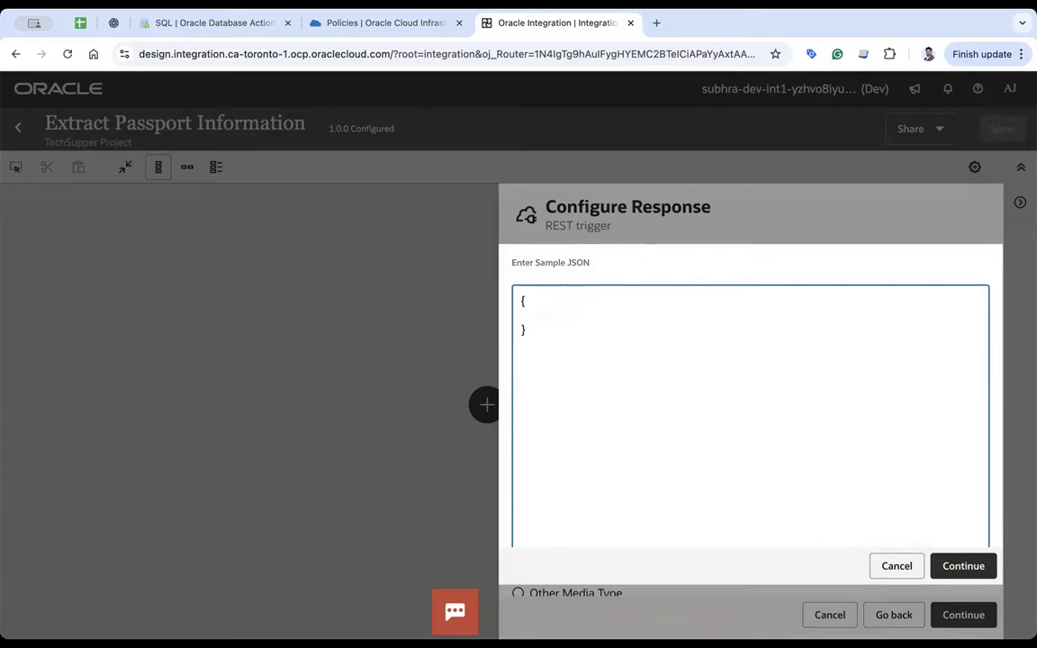
type("}\"firstName\":\"\",")
key("Left")
type("lastNMa")
type("ame")
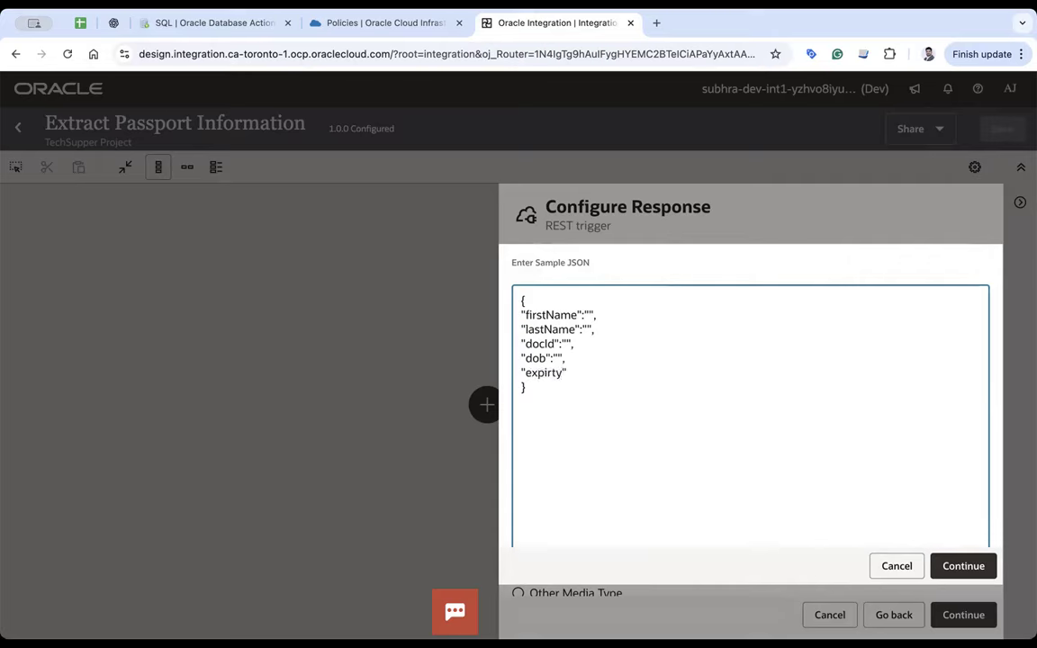
Complete the response sample JSON with an empty docExpiry field, accept it and finish the REST trigger
type("doc")
key("Delete")
type("Expiry")
left_click(966, 567)
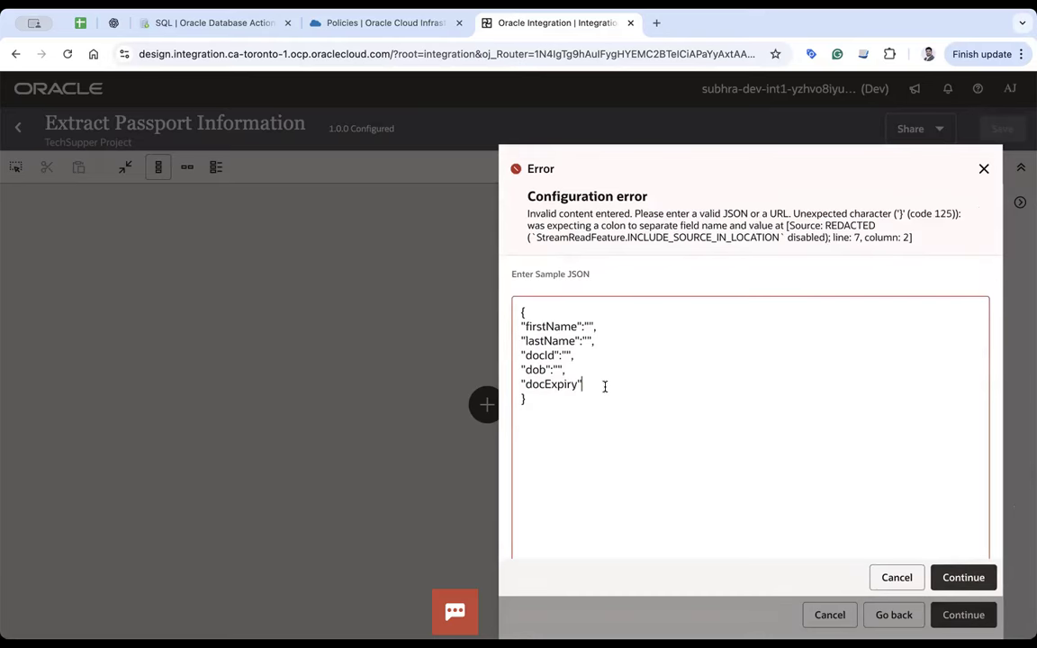
left_click(961, 577)
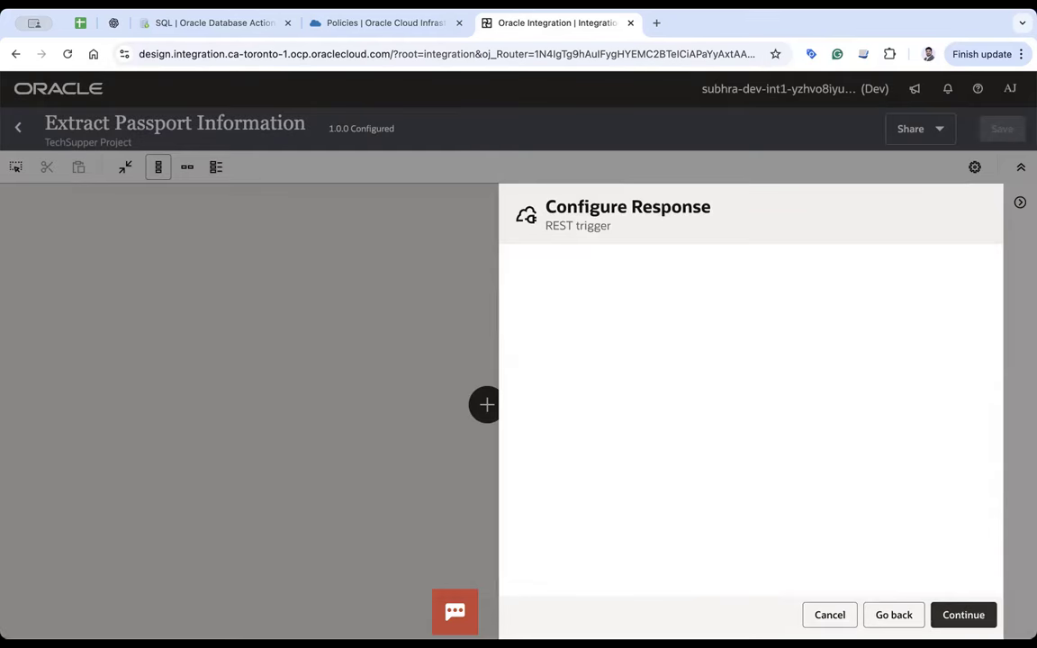
left_click(988, 619)
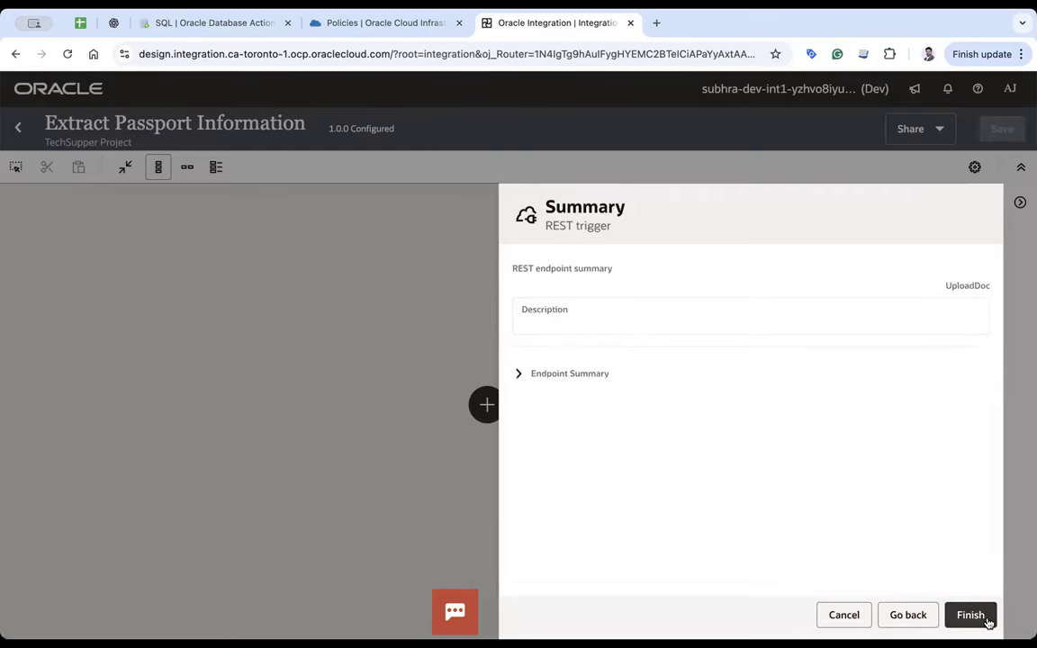
left_click(987, 619)
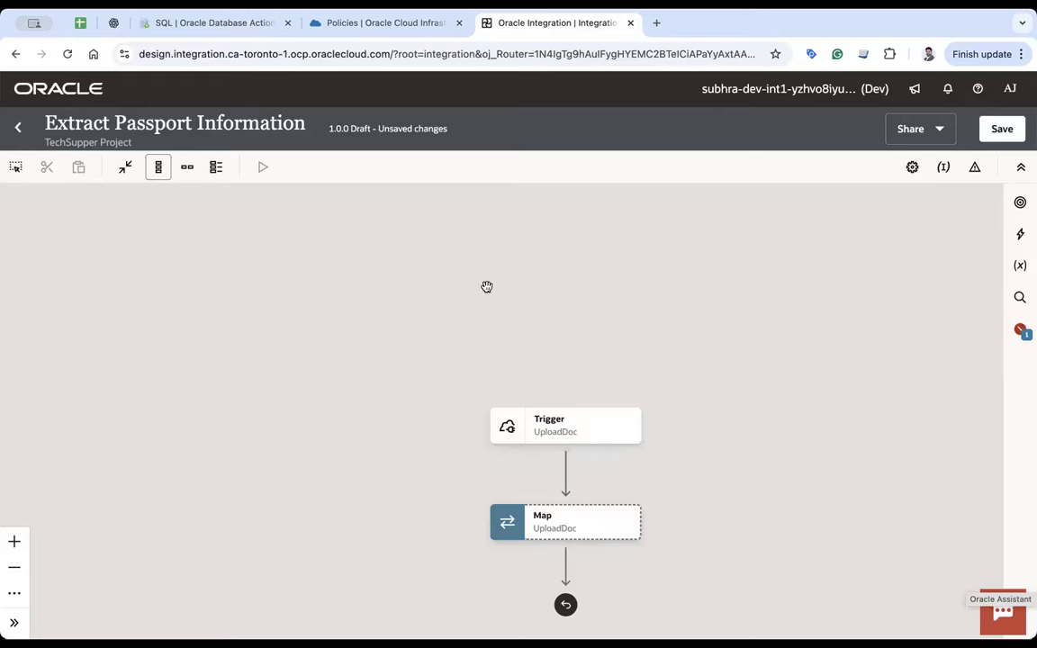
Switch the canvas to horizontal layout and insert an OCI Document Understanding action between the UploadDoc trigger and its map
left_click(187, 175)
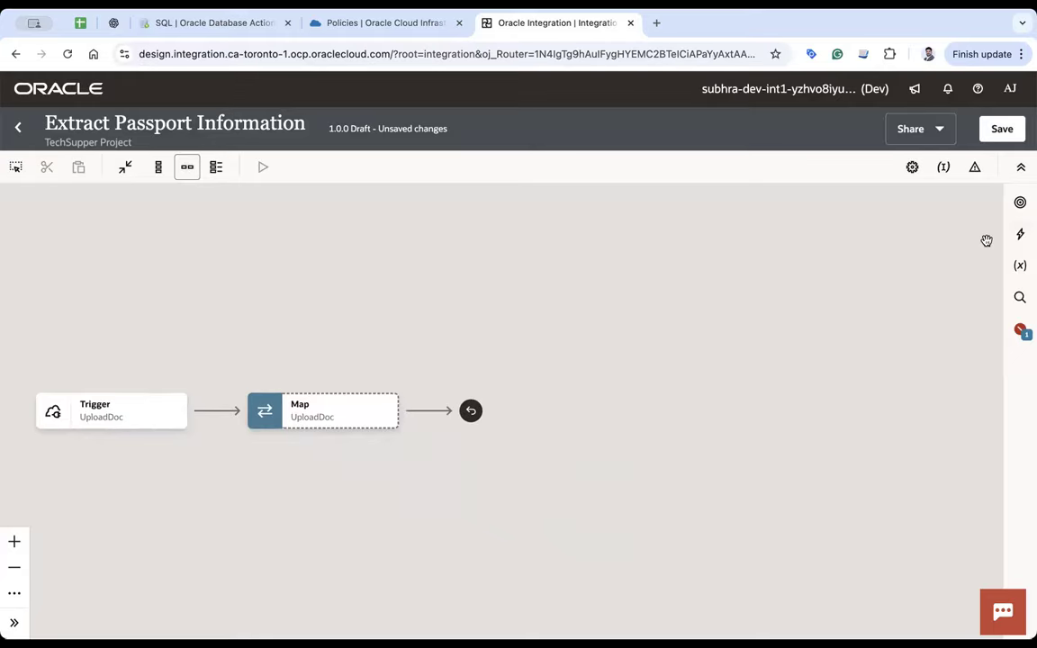
left_click(1021, 235)
scroll(808, 446, "down", 3)
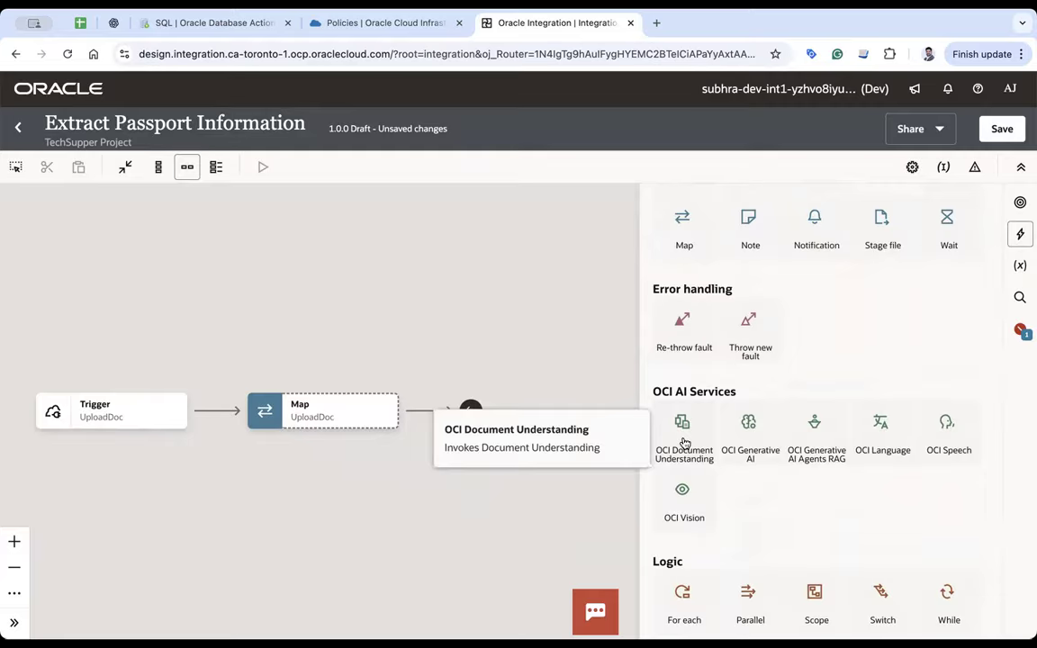
left_click_drag(684, 443, 218, 414)
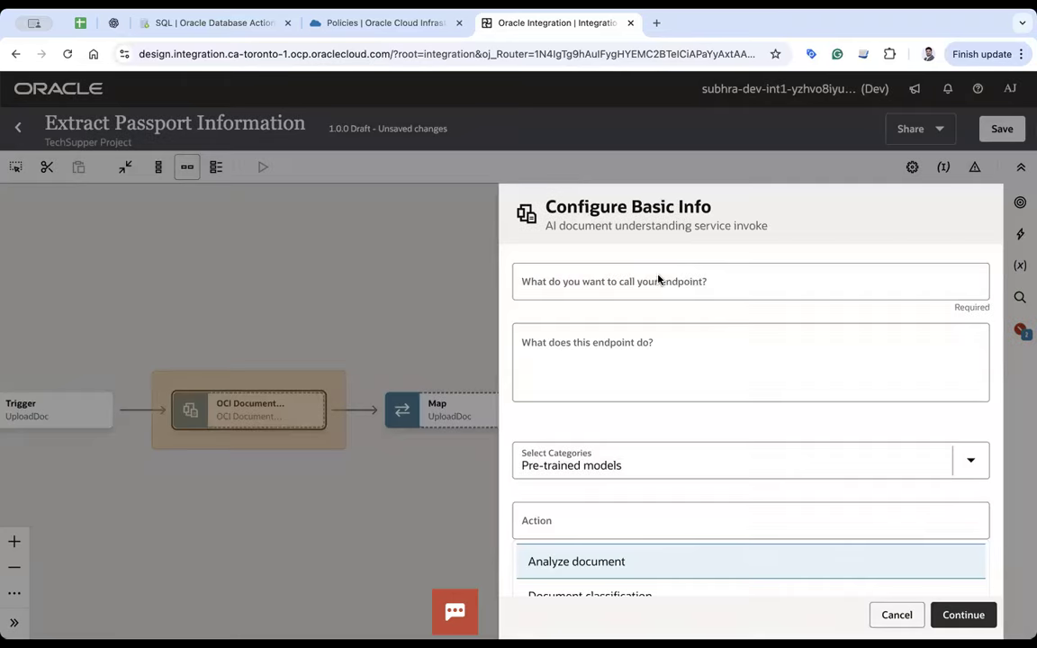
Name the document understanding endpoint ExtractInformation, keeping the Pre-trained models category and the Analyze document action
left_click(659, 280)
type("E")
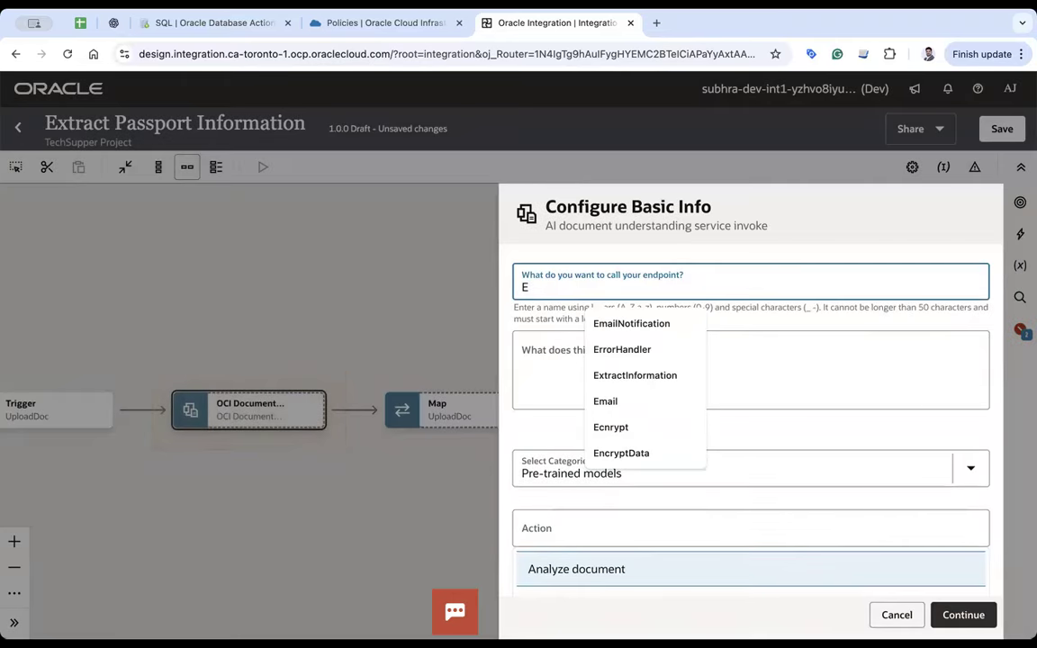
type("xtractInformation")
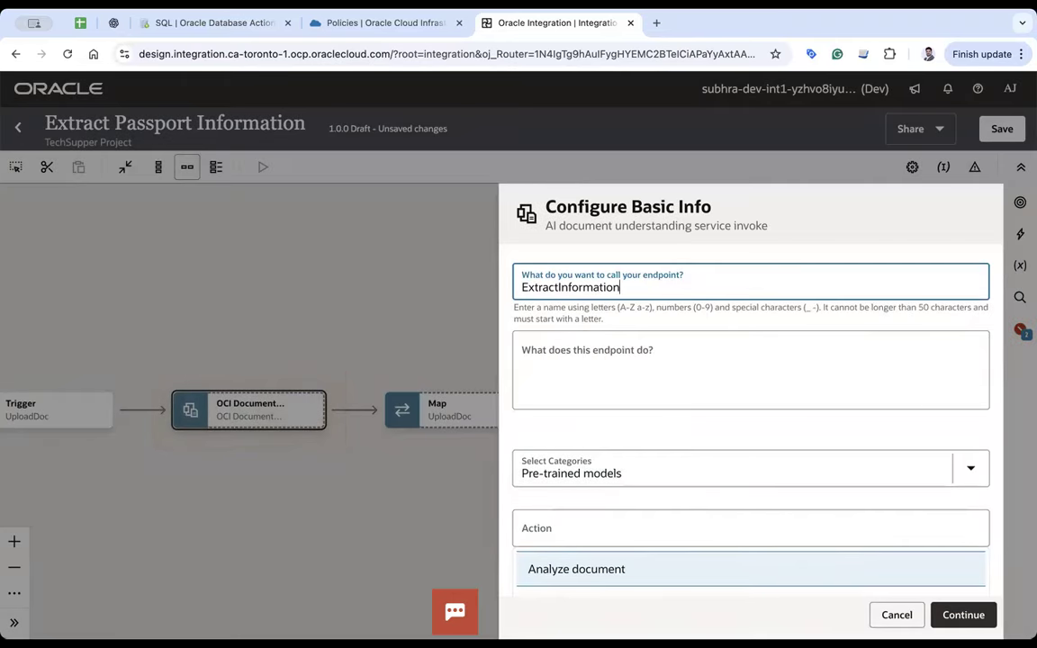
left_click(719, 355)
scroll(805, 489, "down", 3)
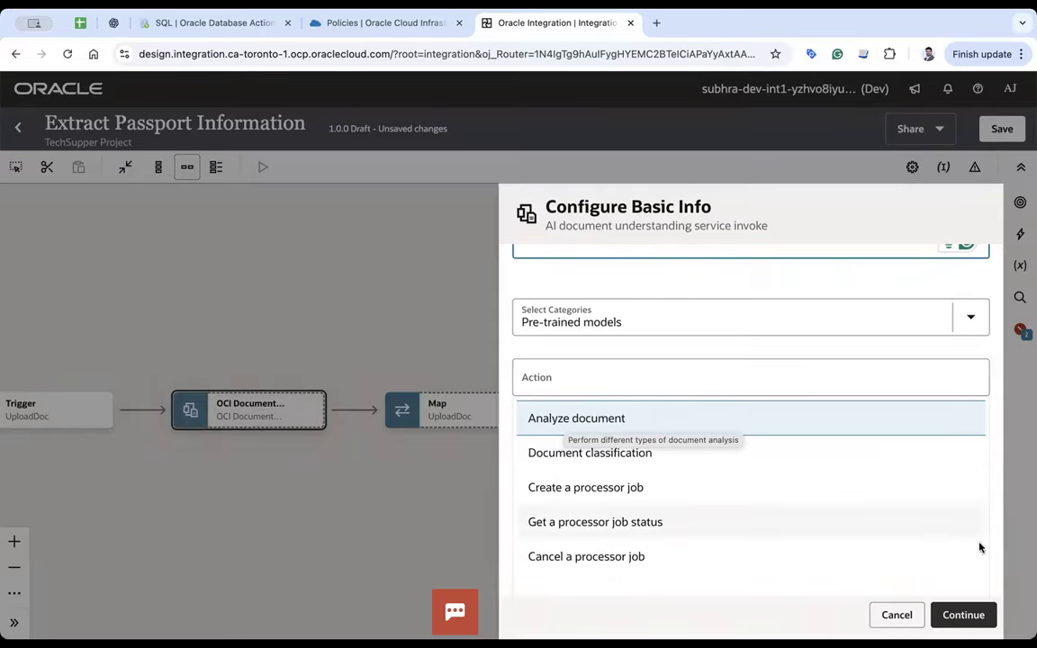
left_click(962, 615)
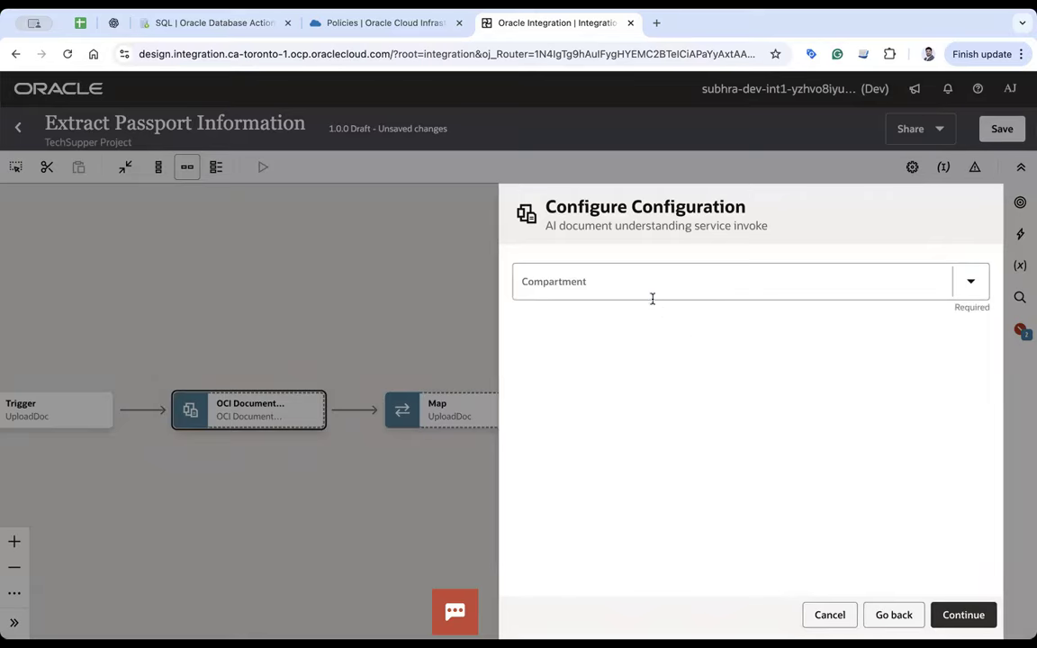
Select the compartment described as Development, set the document type to Passport and the input source to Inline, and finish the action
left_click(652, 298)
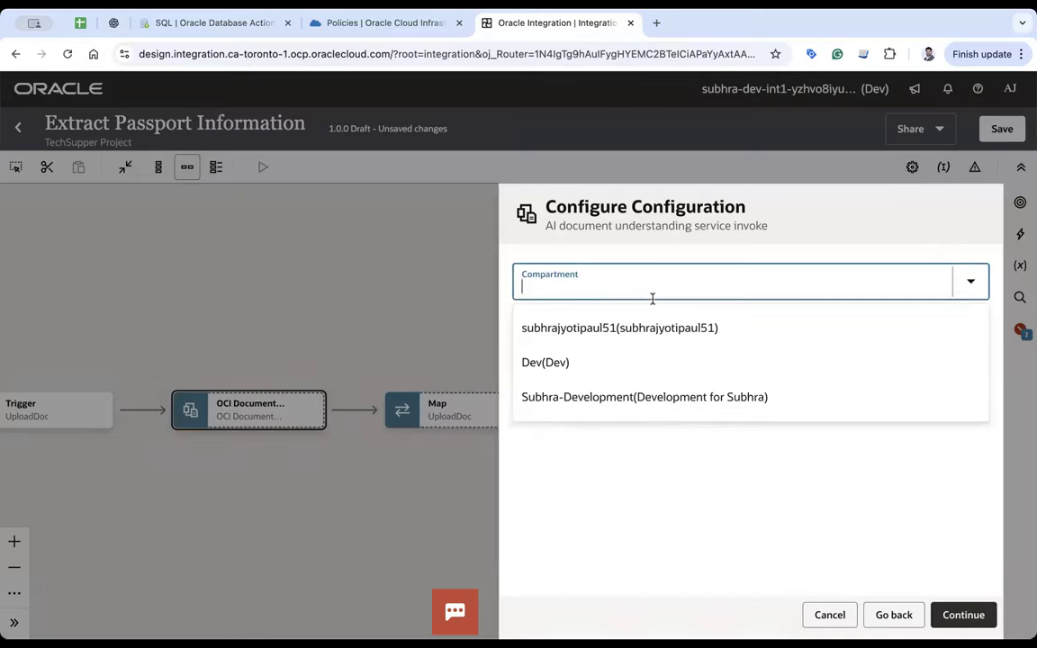
left_click(582, 398)
left_click(571, 345)
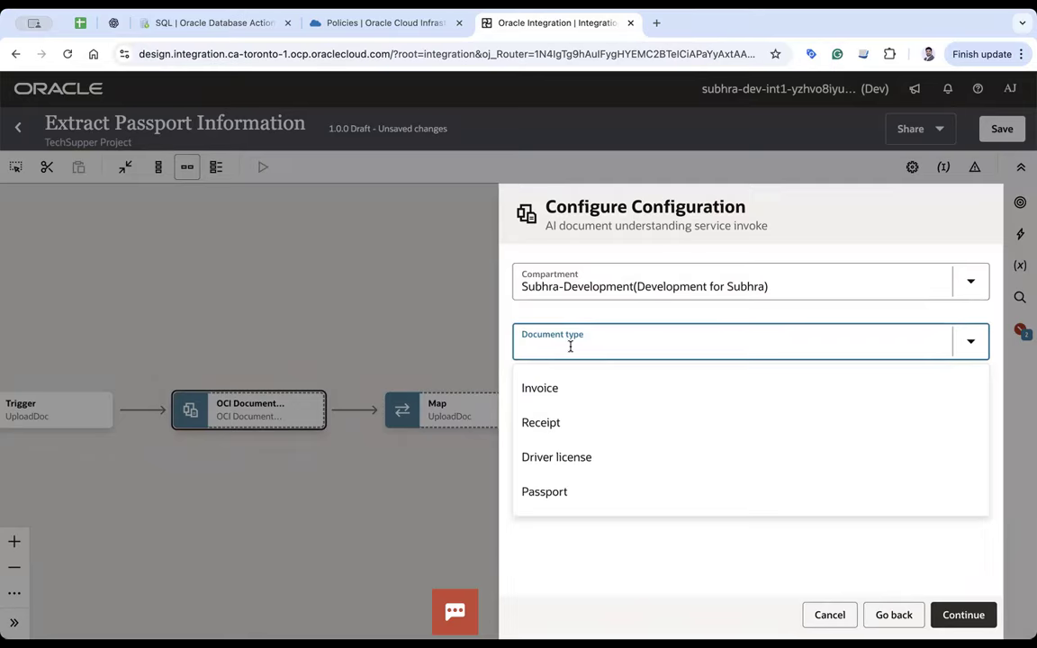
left_click(540, 493)
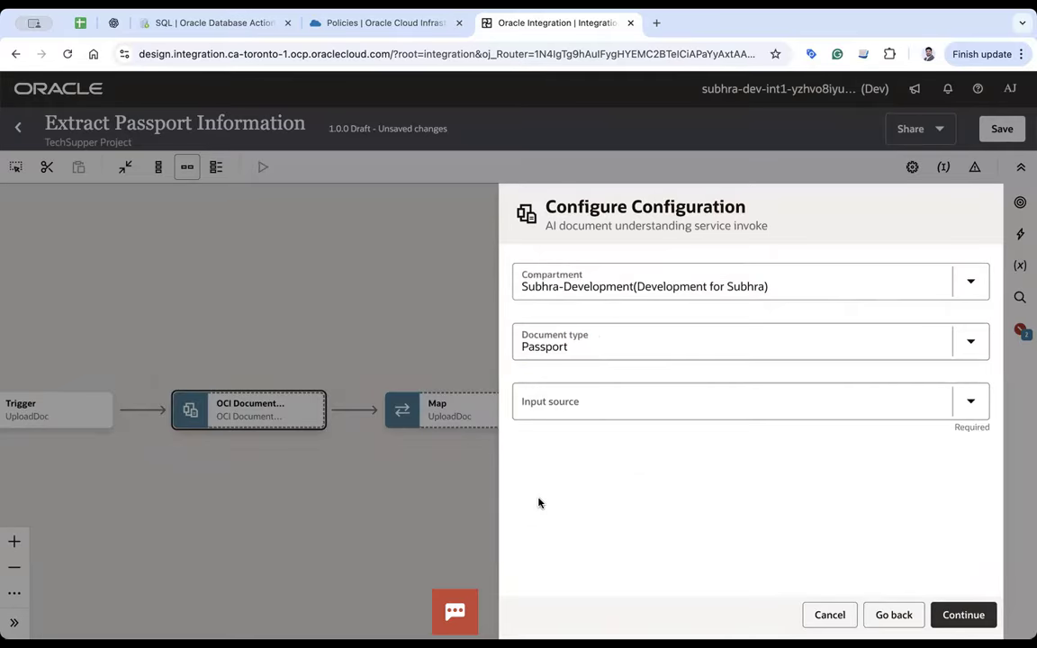
left_click(577, 403)
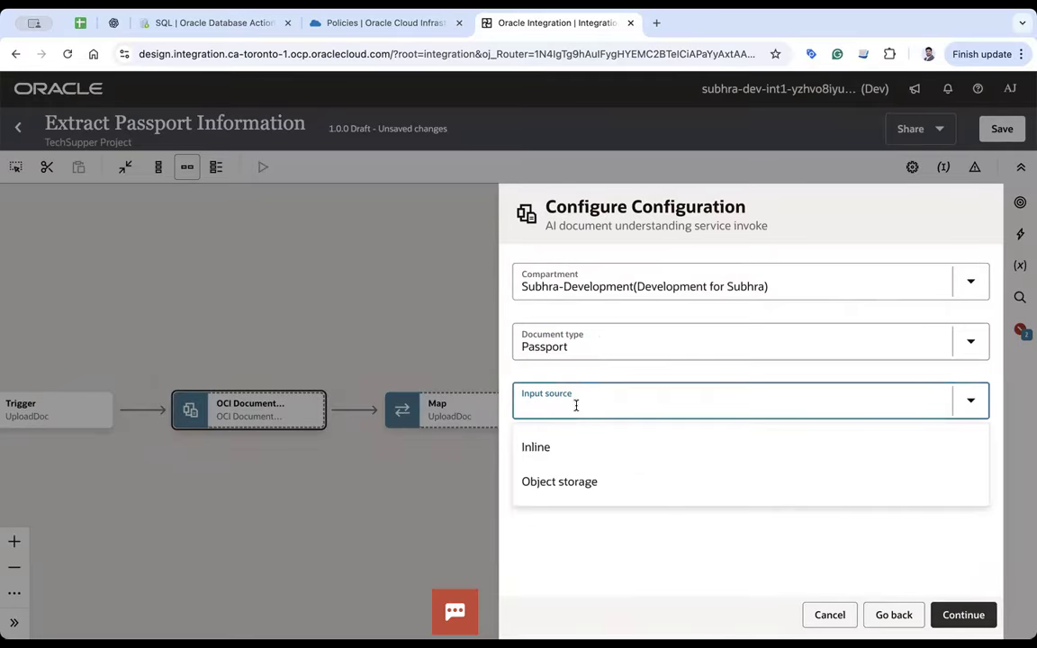
left_click(538, 449)
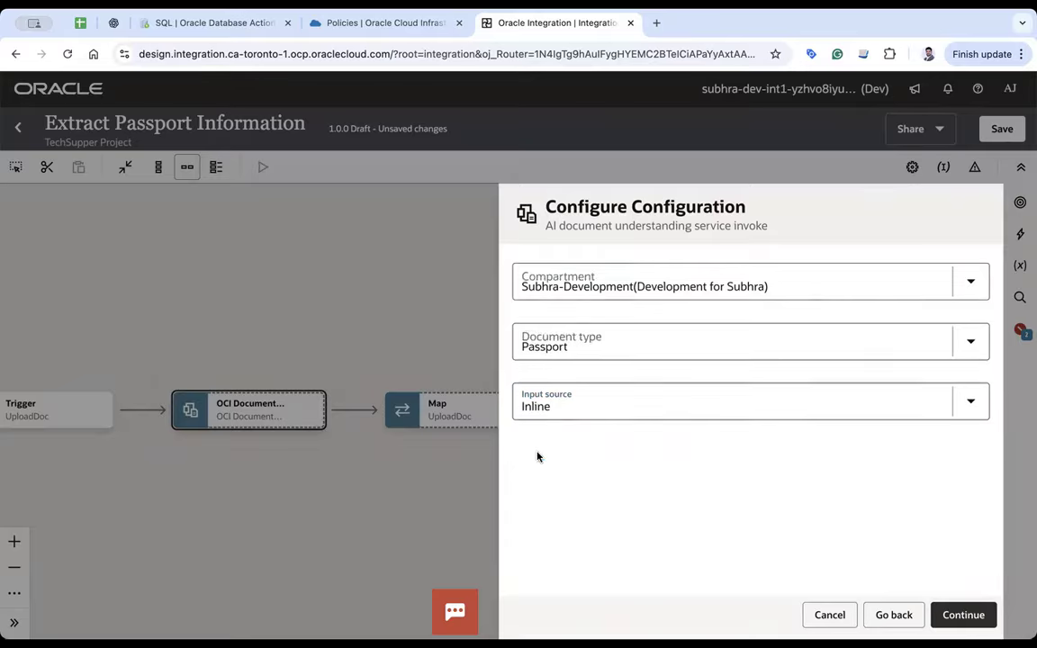
left_click(976, 614)
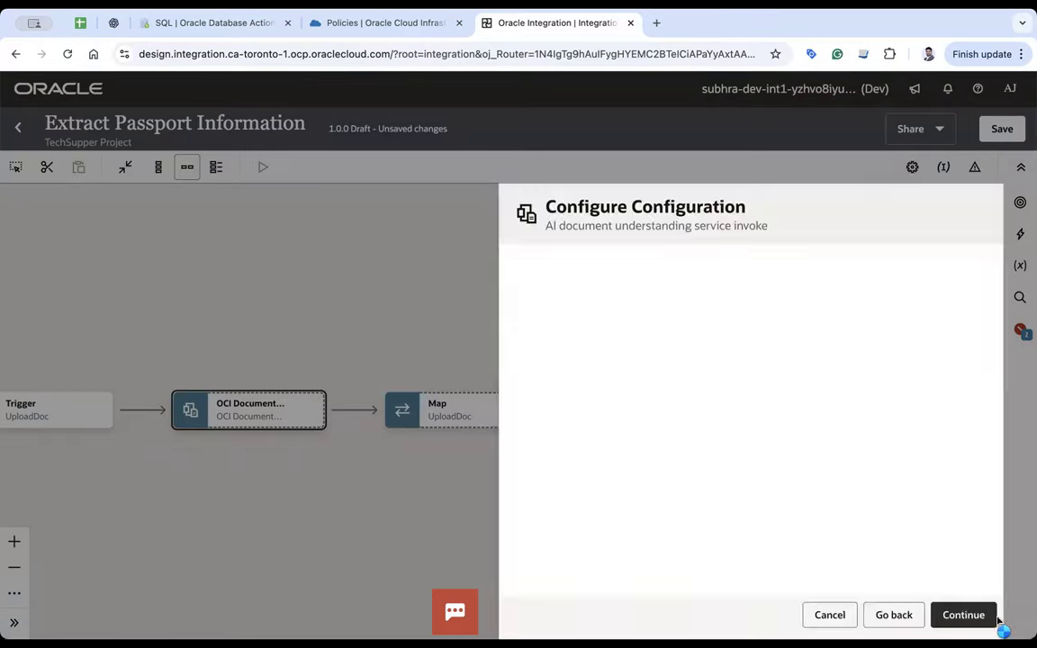
left_click(971, 615)
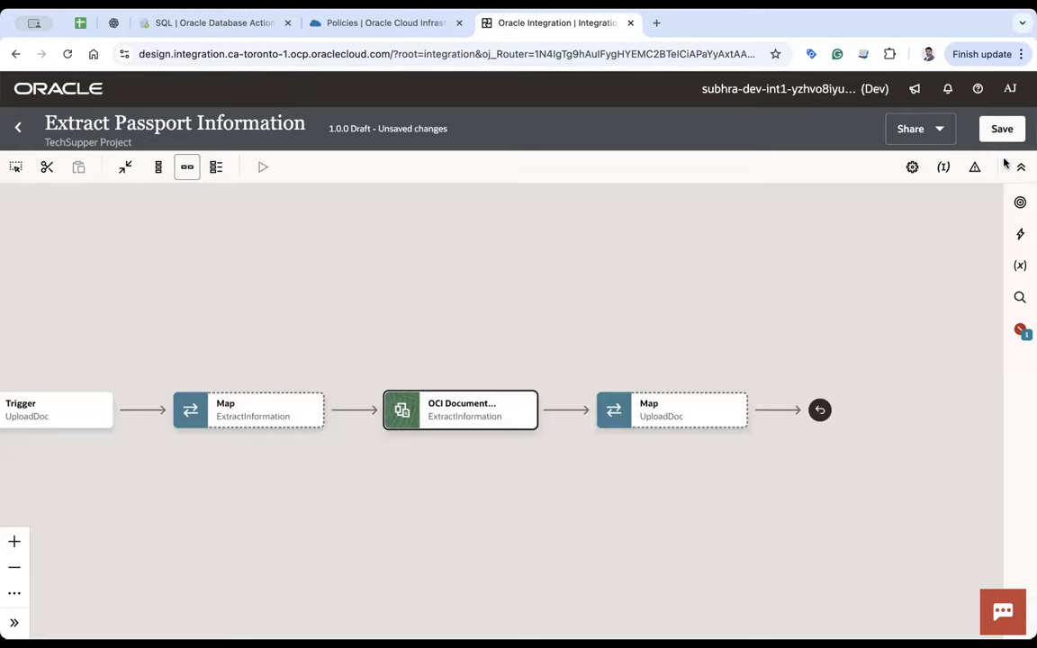
Save the integration and open the ExtractInformation map for editing
left_click(1002, 132)
double_click(239, 409)
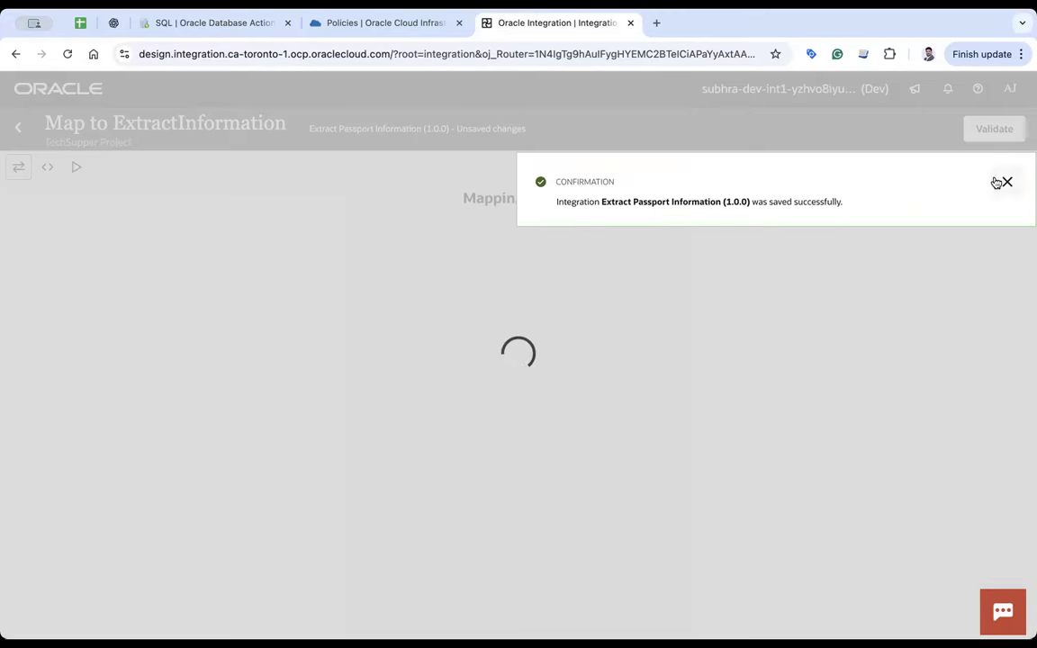
Expand the target ExtractInformation request through its body down to the Data element under Document
left_click(1008, 186)
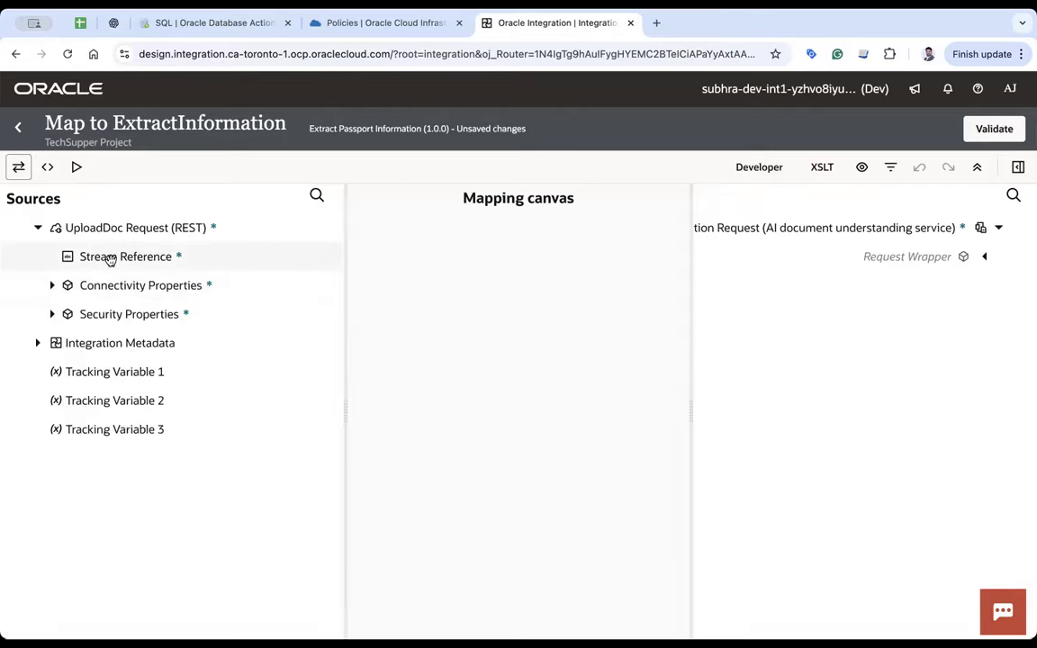
left_click(986, 258)
left_click(970, 285)
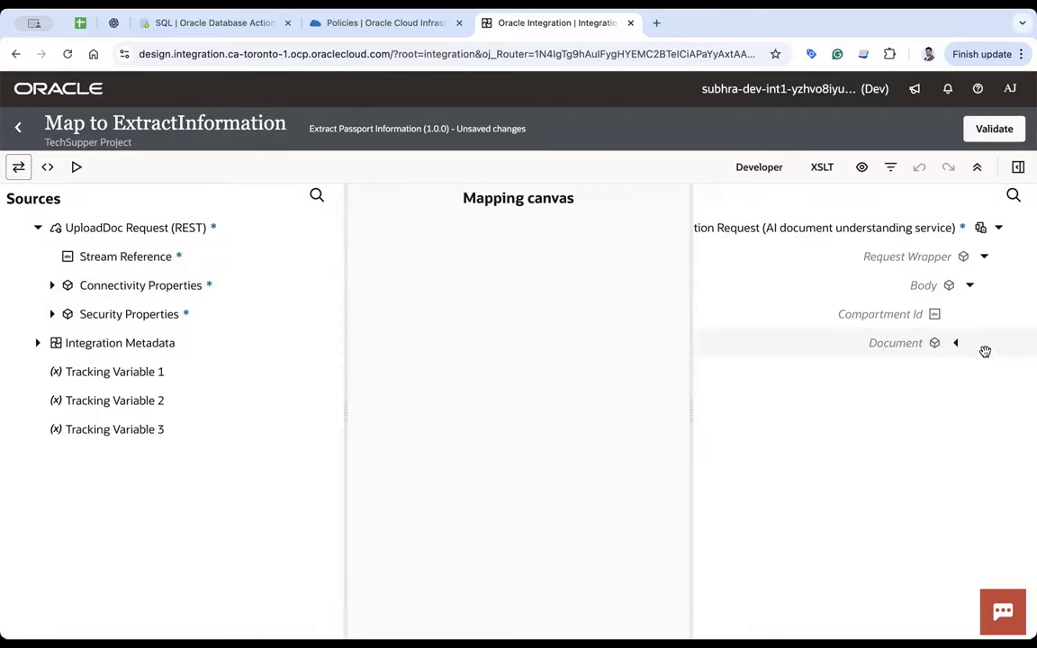
left_click(954, 343)
Search the mapper components for "reference" and apply the encodeReferenceToBase64 function to the target Data element
left_click(1018, 166)
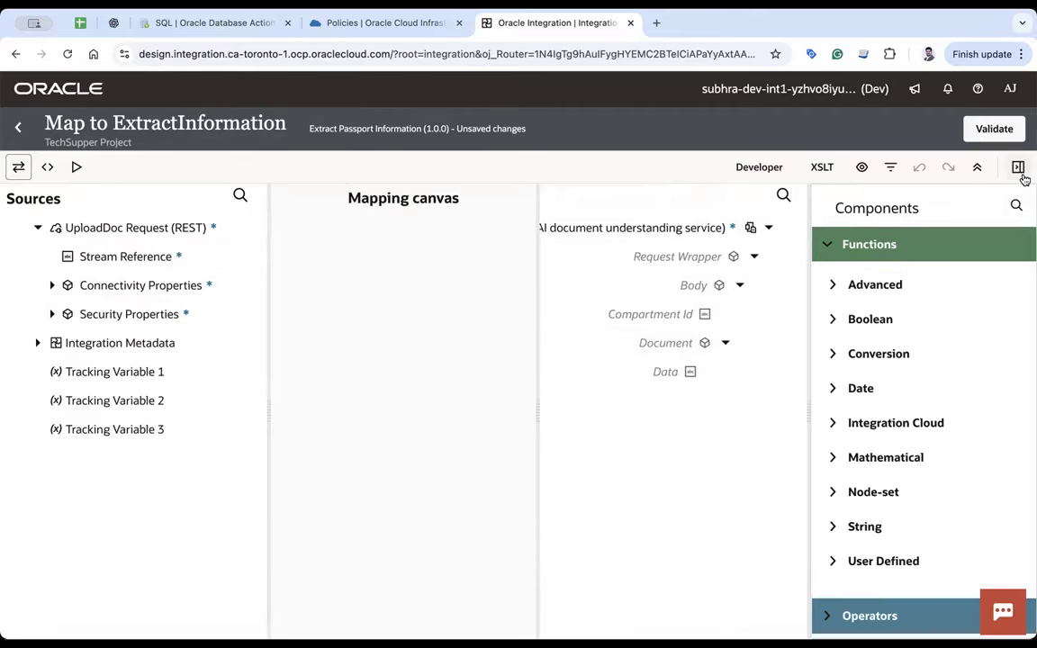
left_click(1012, 206)
type("reere")
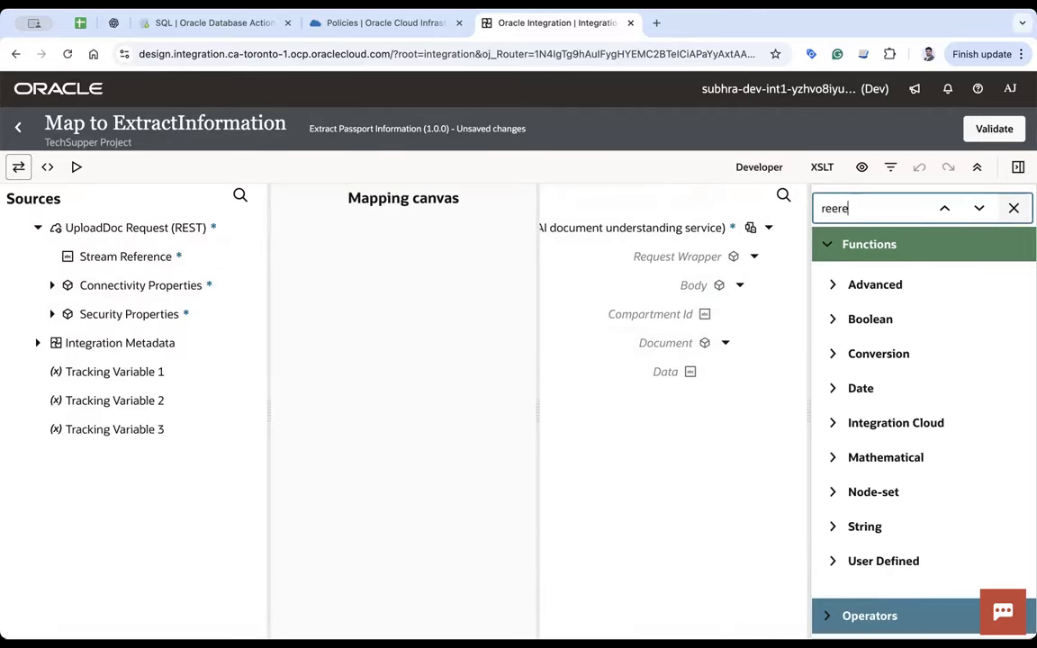
key("BackSpace")
type("ferencew")
key("Return")
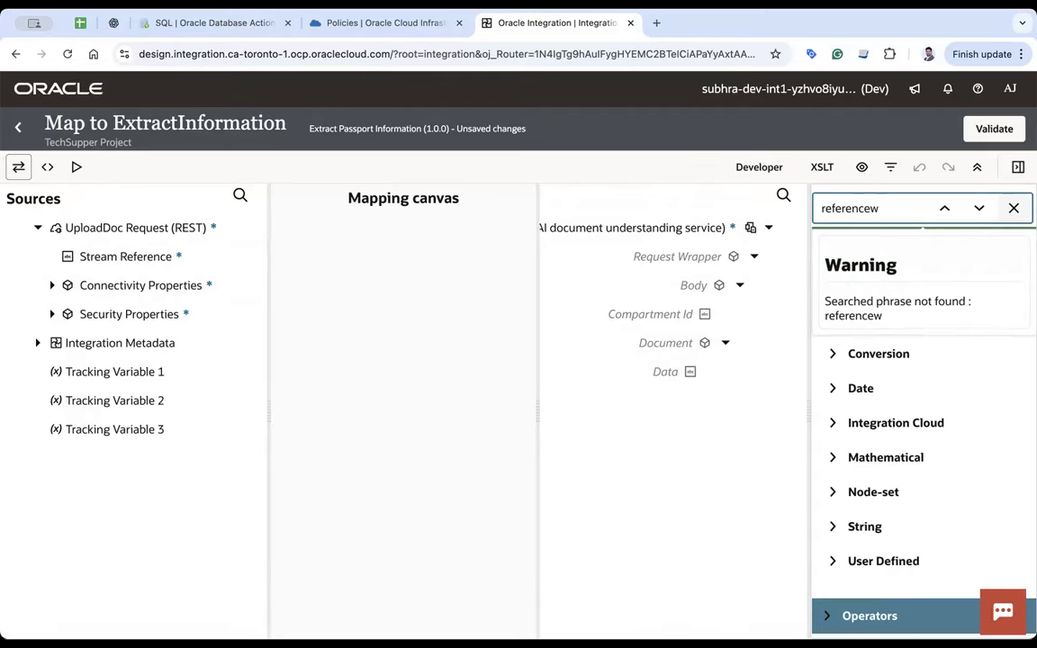
scroll(900, 432, "down", 2)
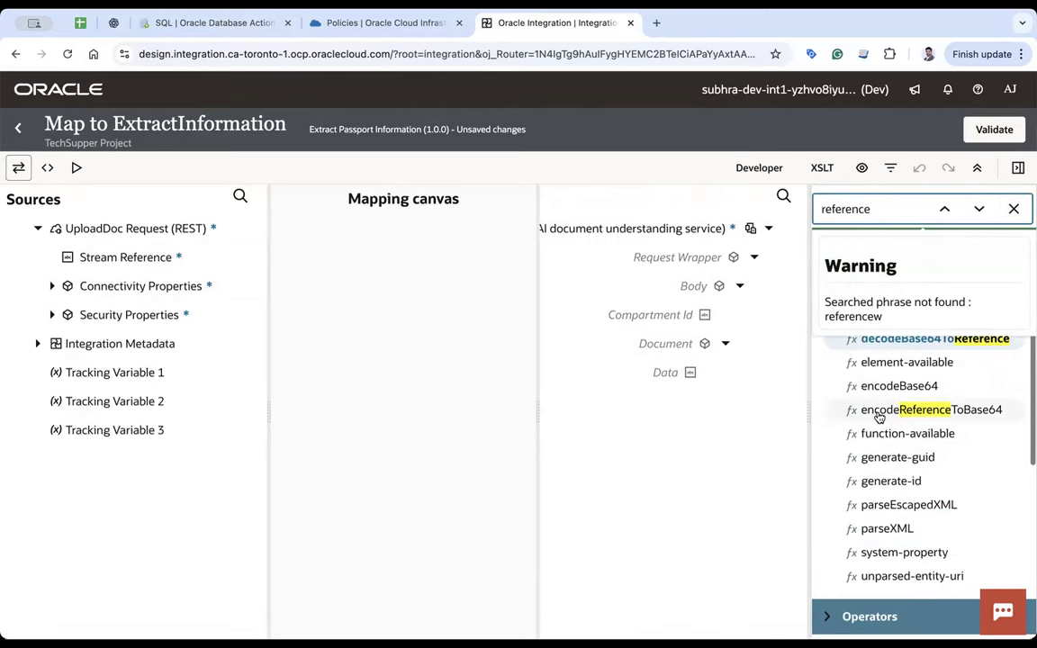
left_click_drag(912, 418, 676, 376)
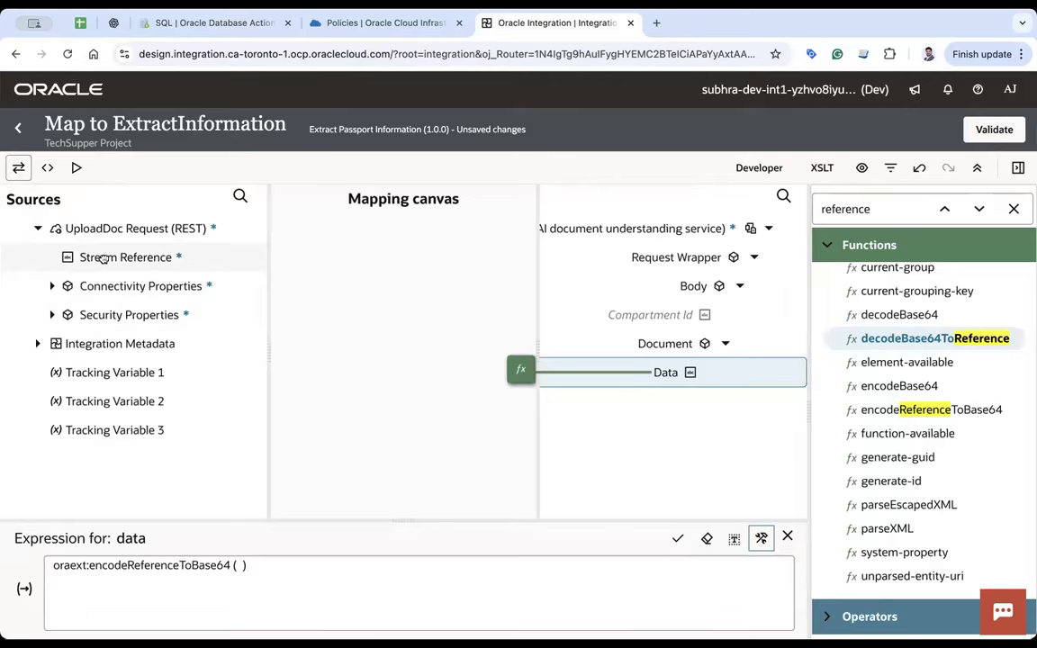
Pass the UploadDoc request's Stream Reference as the encodeReferenceToBase64 argument, save the expression and validate the map
left_click_drag(105, 259, 280, 578)
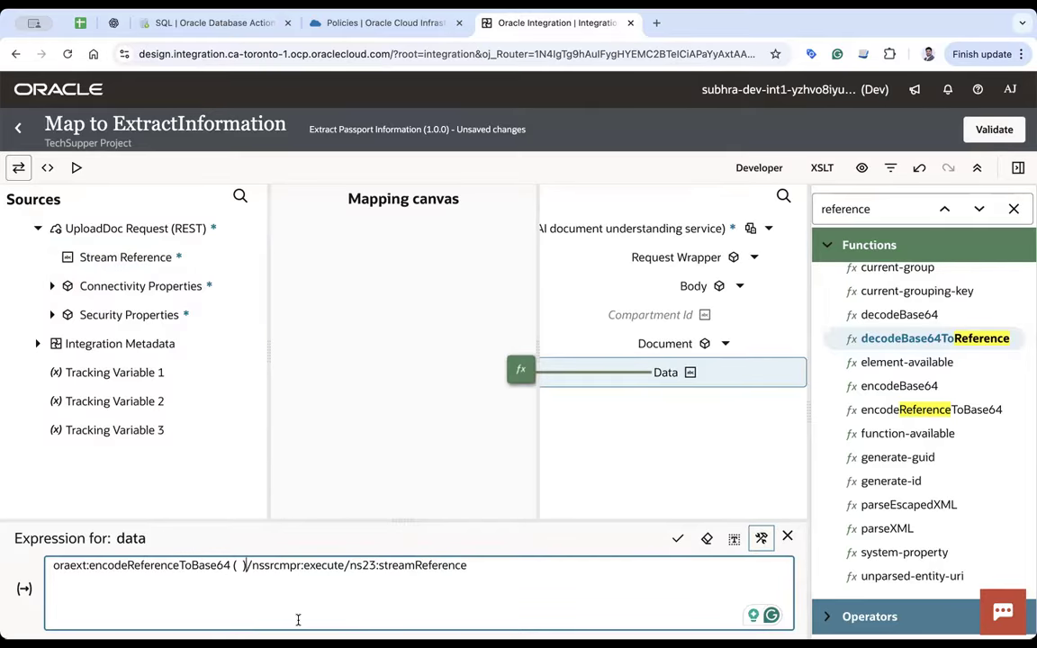
key("BackSpace")
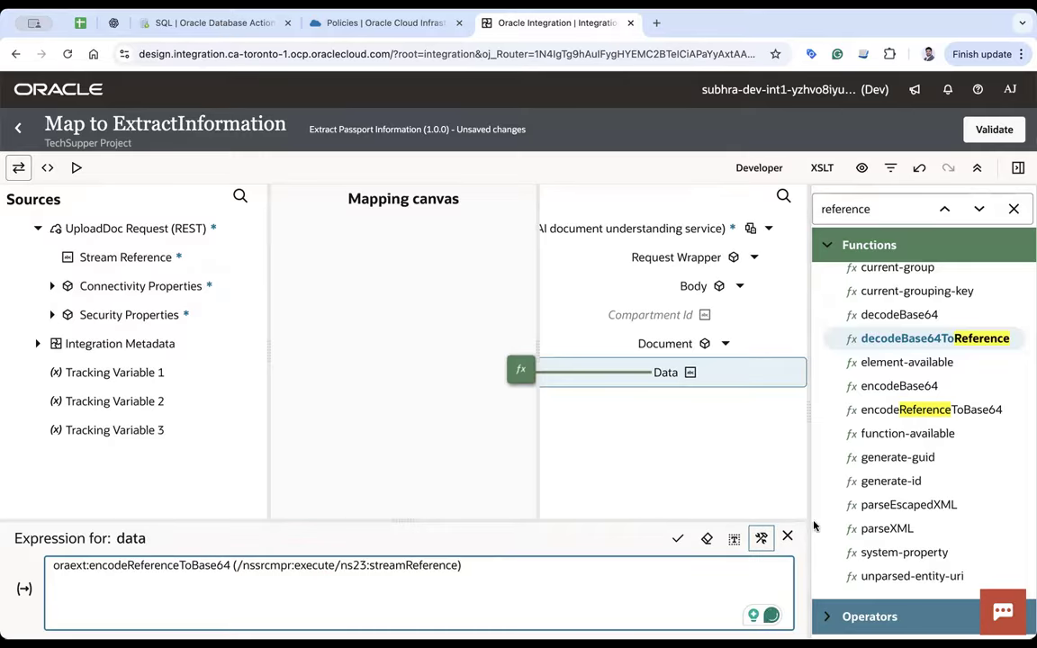
left_click(678, 538)
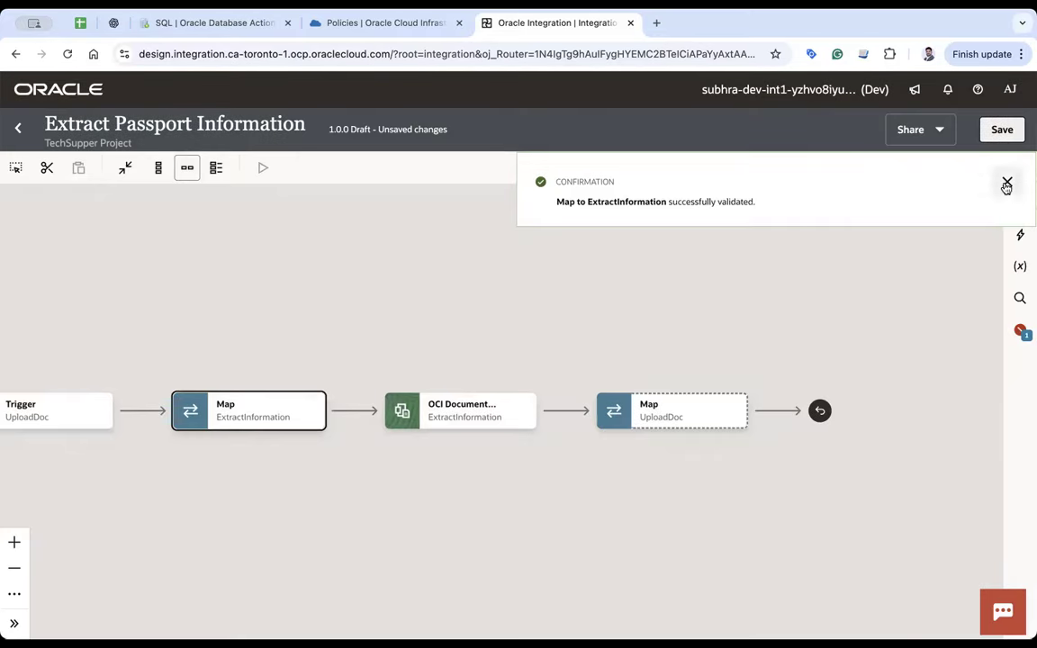
left_click(1007, 184)
Open the UploadDoc response map and expand the source ExtractInformation response down to the individual Passport fields
double_click(673, 418)
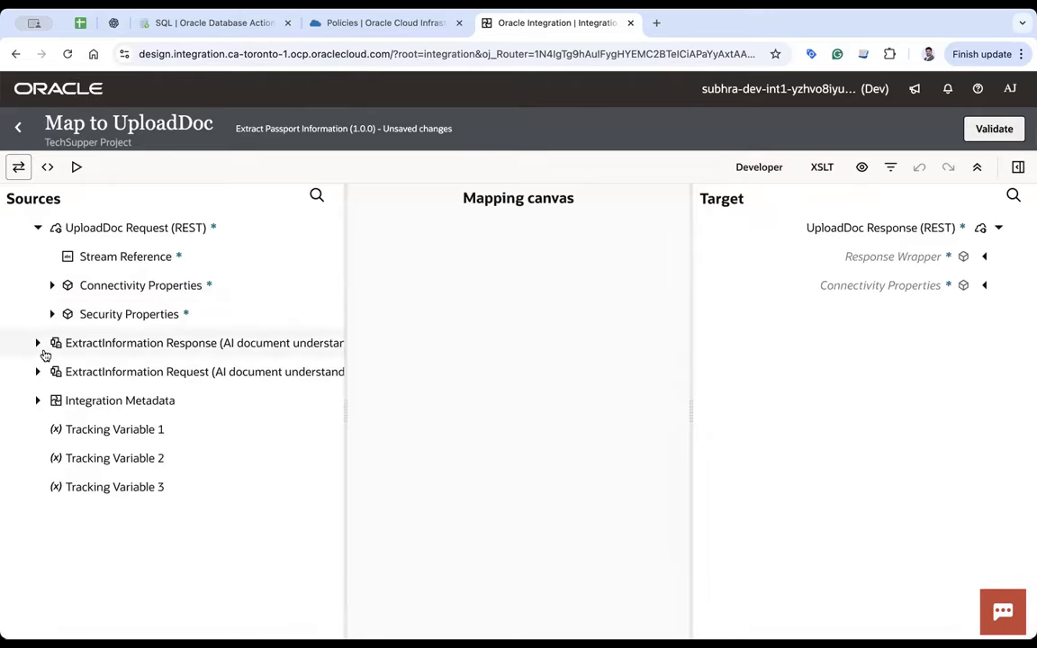
left_click(38, 343)
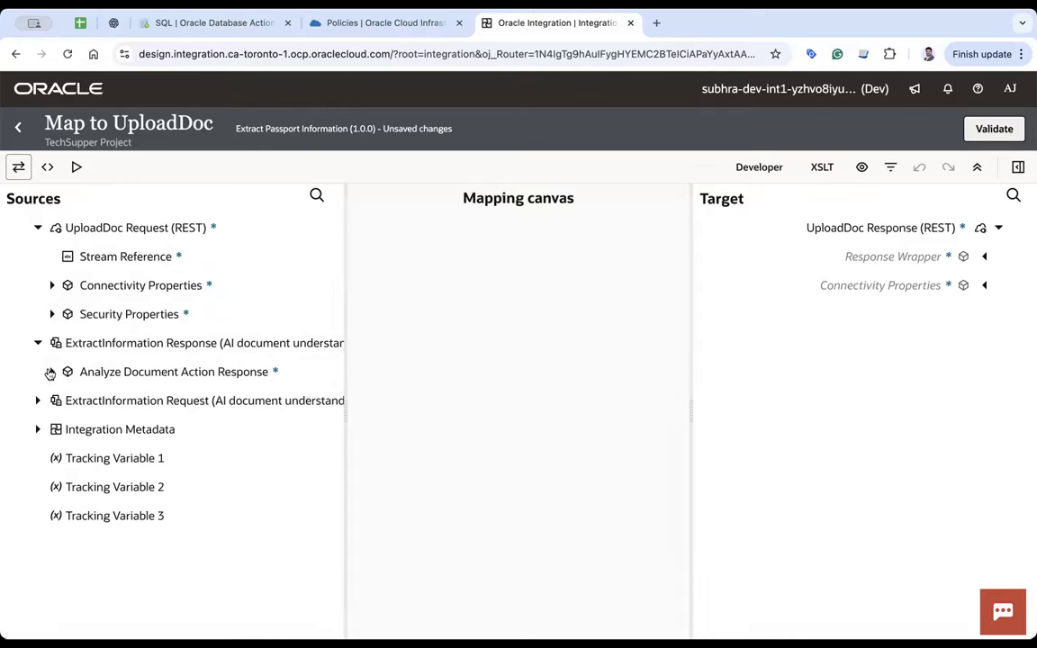
left_click(52, 372)
left_click(66, 400)
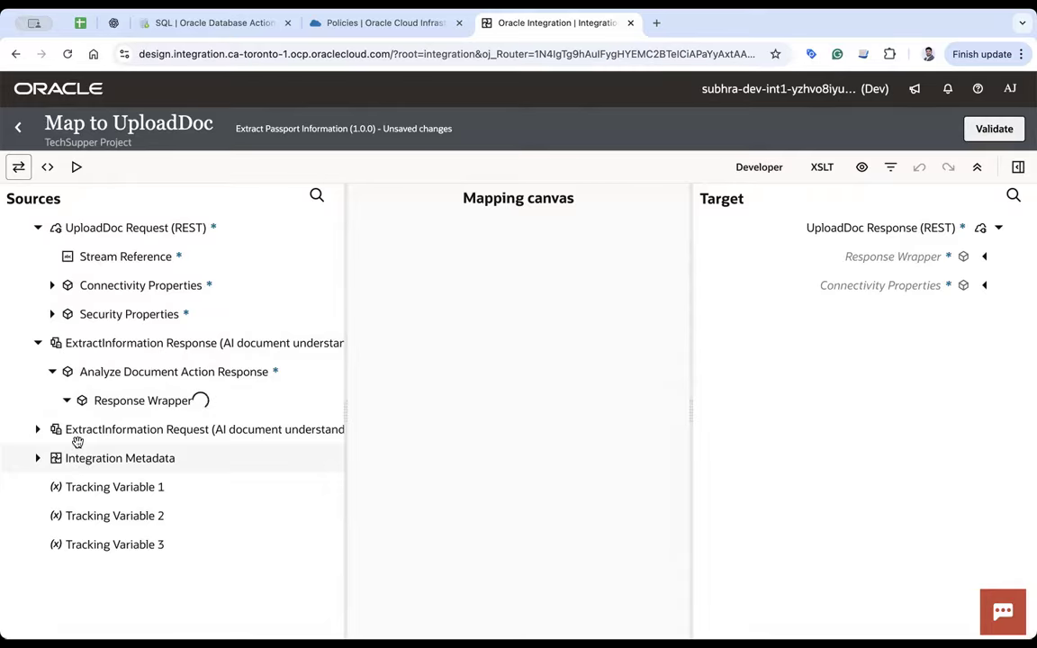
left_click(81, 458)
left_click(96, 487)
left_click(135, 522)
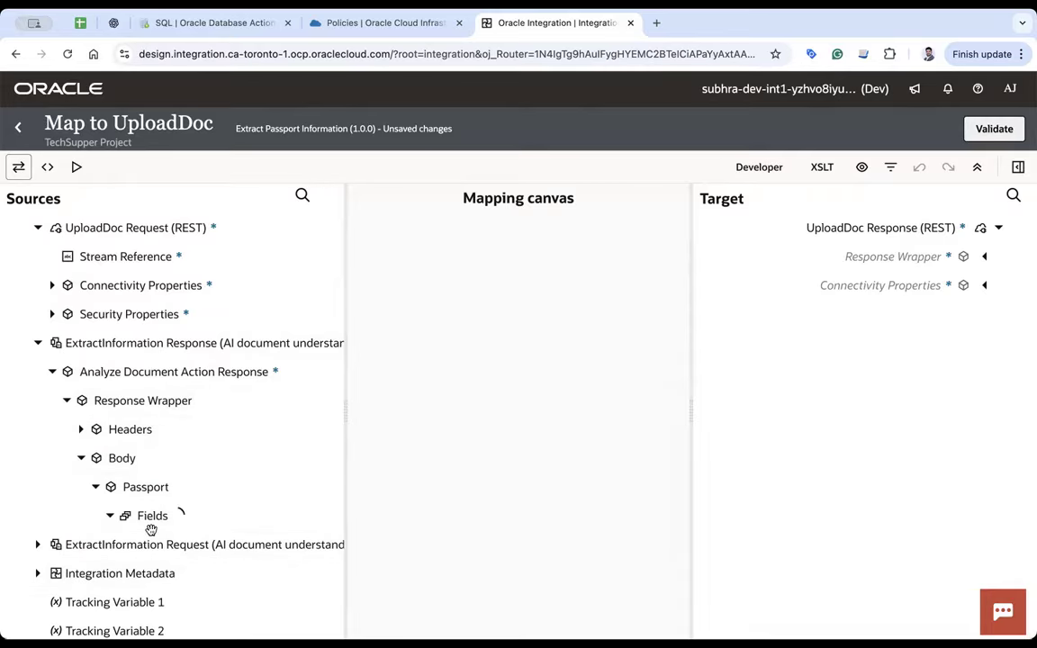
scroll(250, 444, "down", 3)
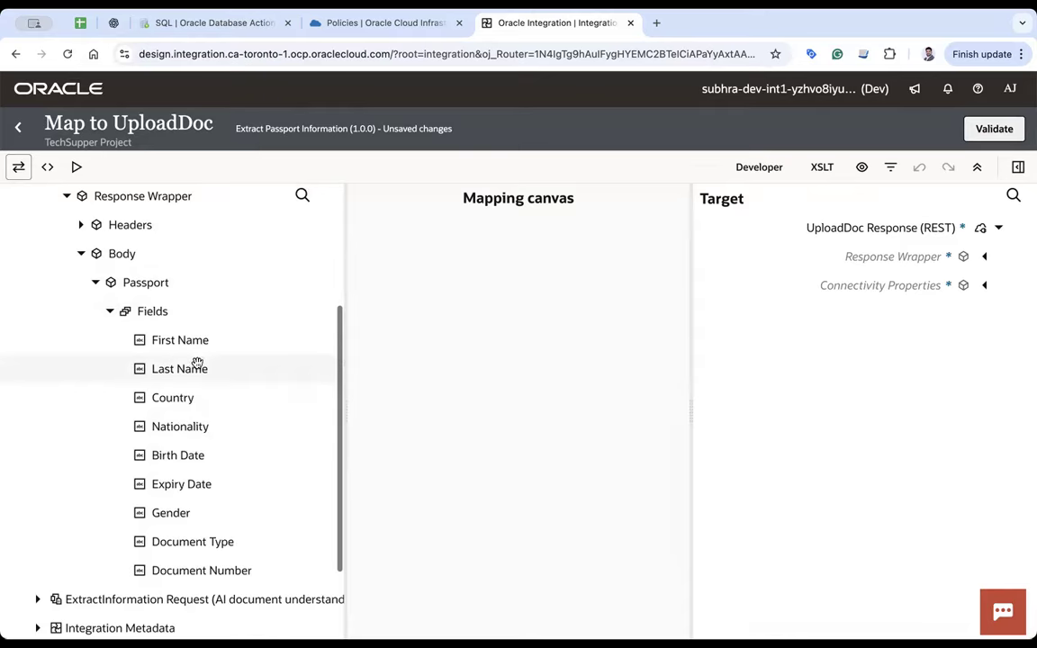
Map First Name and Last Name to their namesakes, Document Number to Doc Id, Birth Date to Dob, and Expiry Date to Doc Expiry
left_click(983, 258)
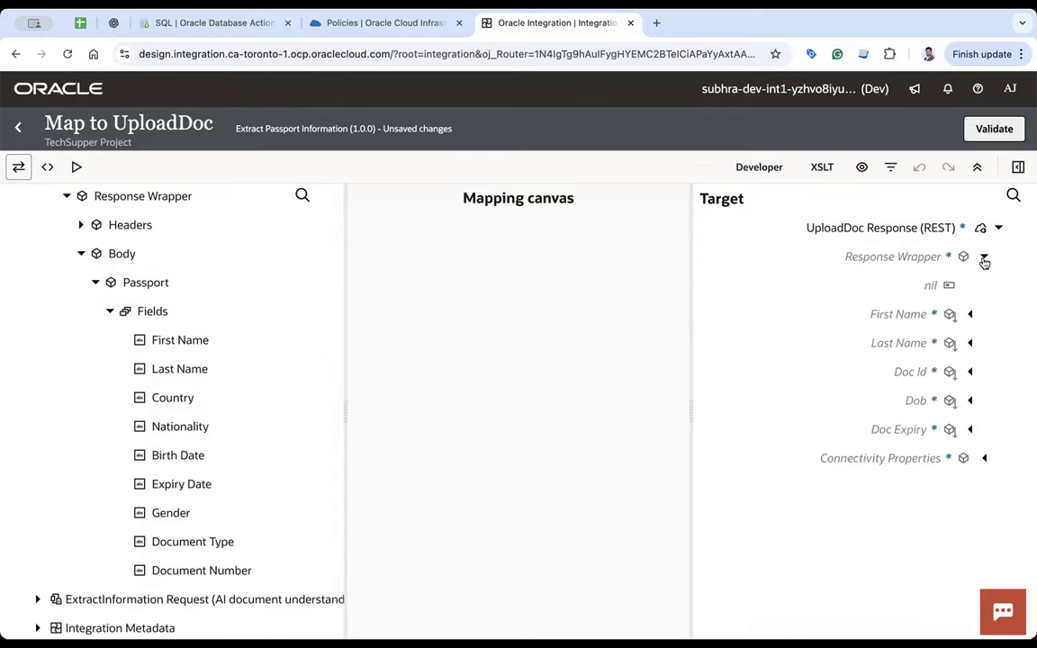
mouse_move(199, 337)
left_mouse_down()
mouse_move(990, 360)
mouse_move(905, 315)
left_mouse_up()
left_click_drag(268, 363, 855, 335)
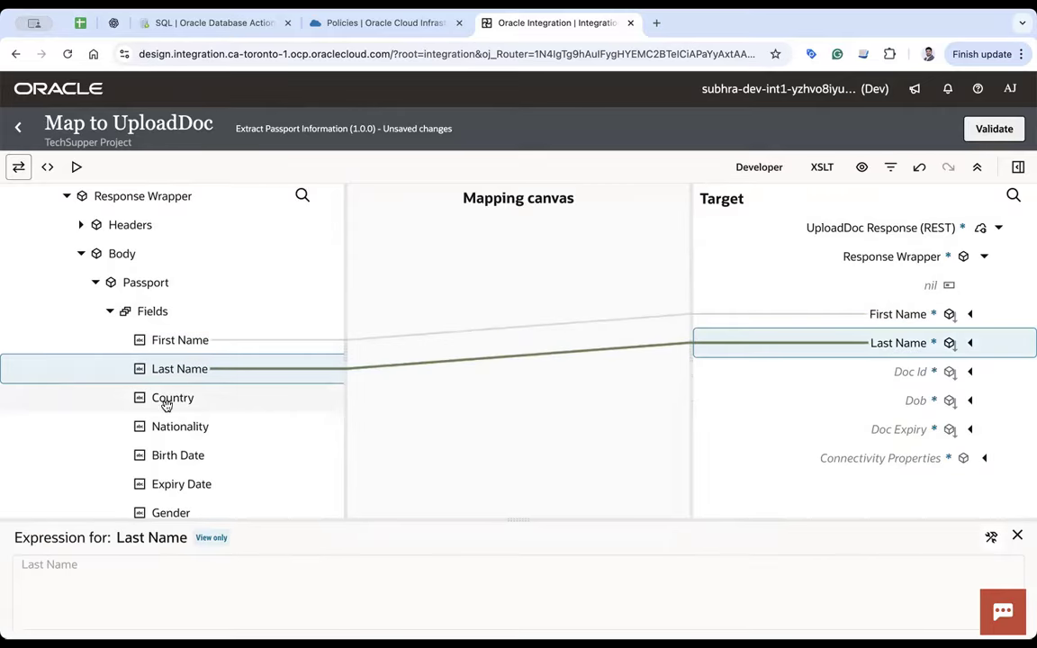
scroll(230, 448, "down", 2)
left_click_drag(214, 465, 915, 371)
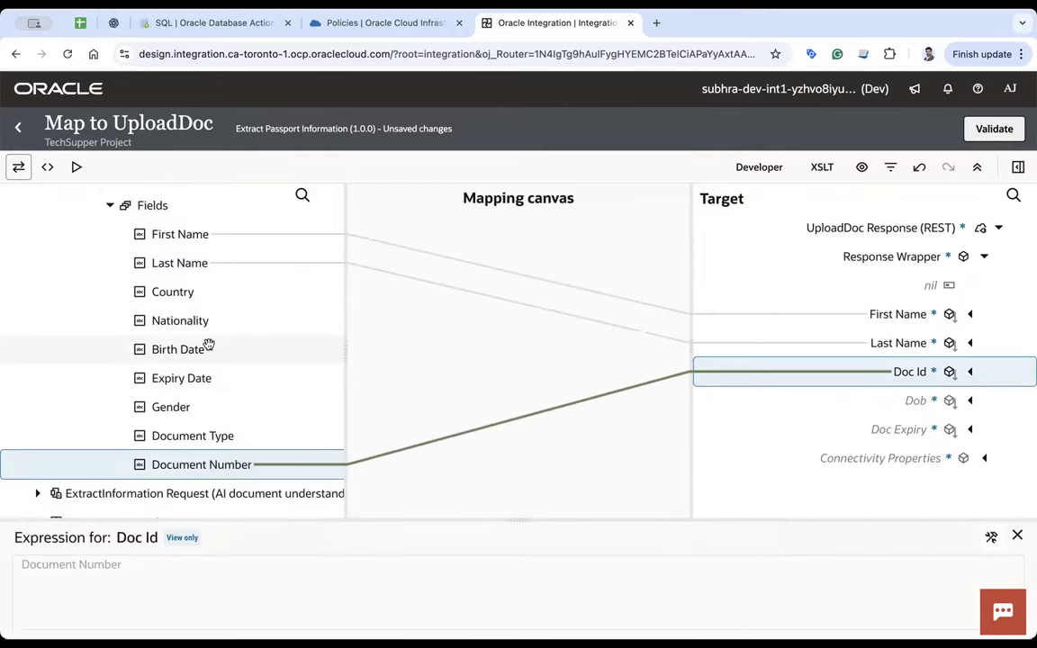
left_click_drag(178, 351, 905, 401)
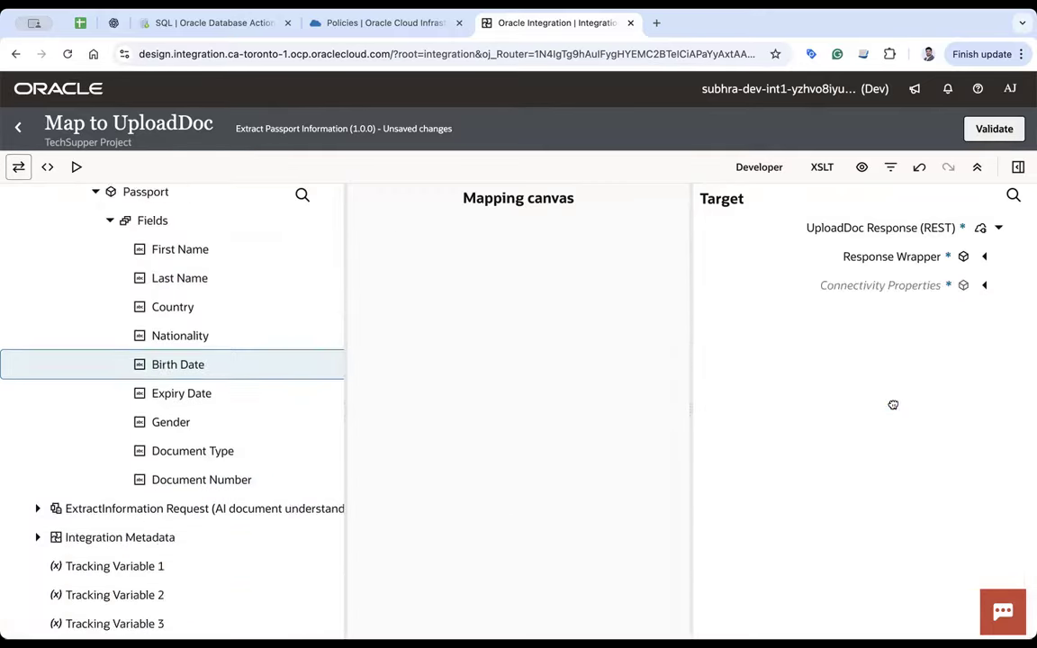
left_click_drag(185, 378, 896, 430)
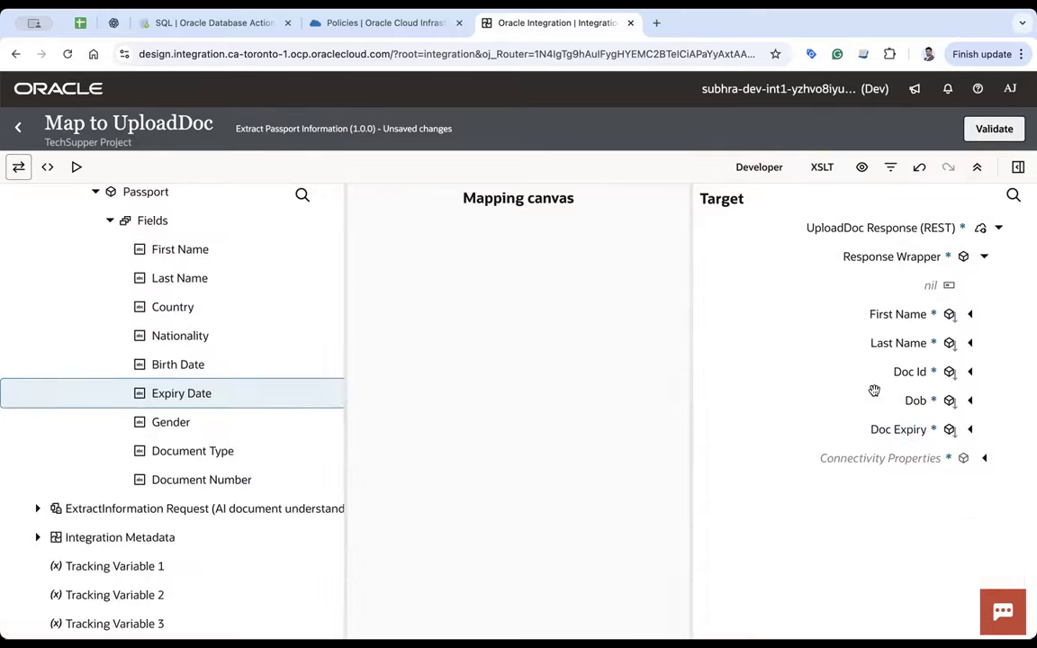
Validate the UploadDoc map, return to the integration canvas and save the integration
left_click(994, 129)
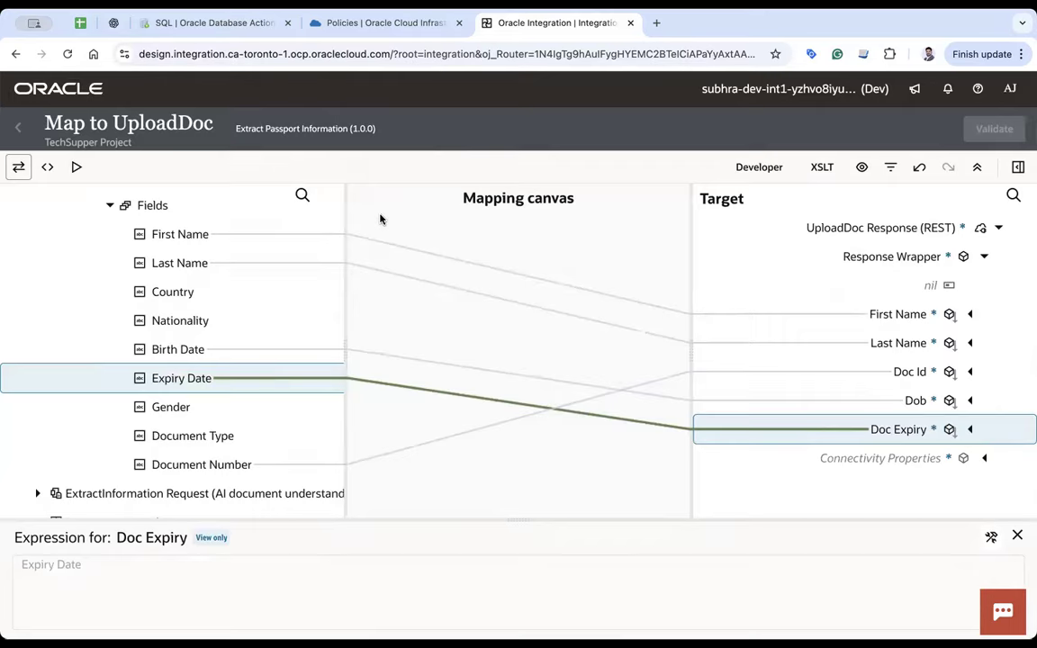
left_click(18, 127)
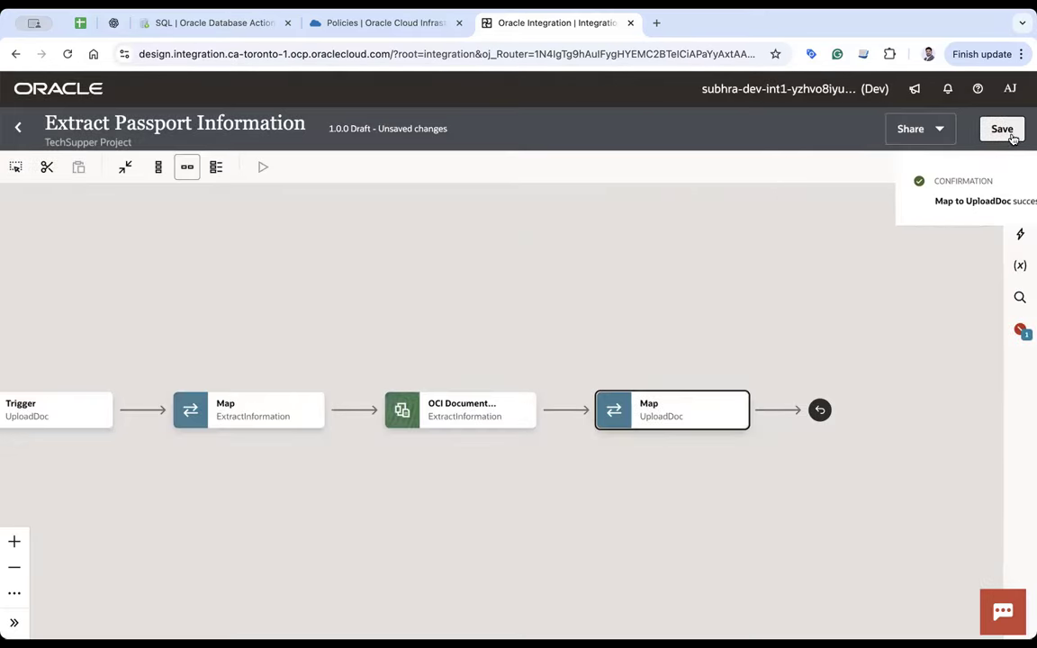
left_click(1011, 134)
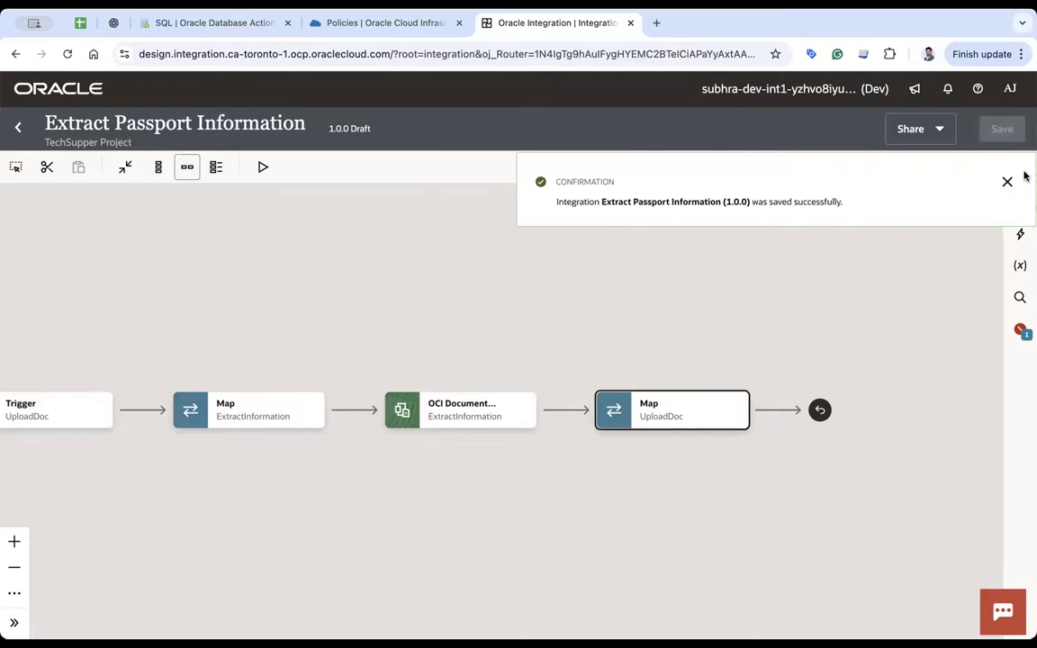
left_click(1006, 182)
Assign httprequestmethod from the RestAPI connectivity properties as the primary business identifier and save the integration
left_click(950, 172)
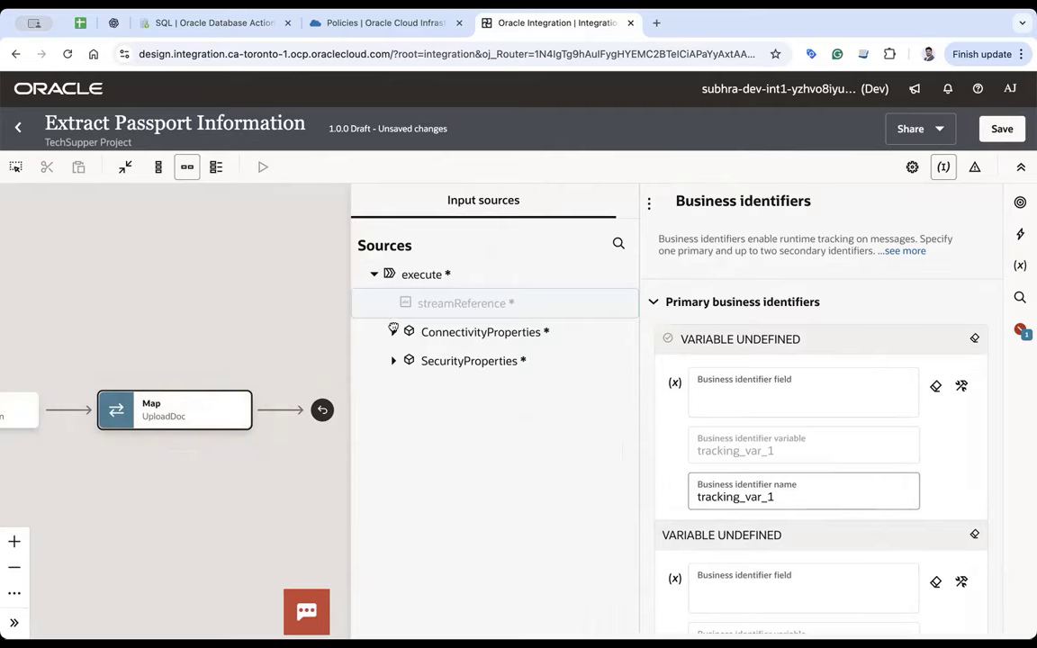
left_click(391, 303)
left_click(393, 332)
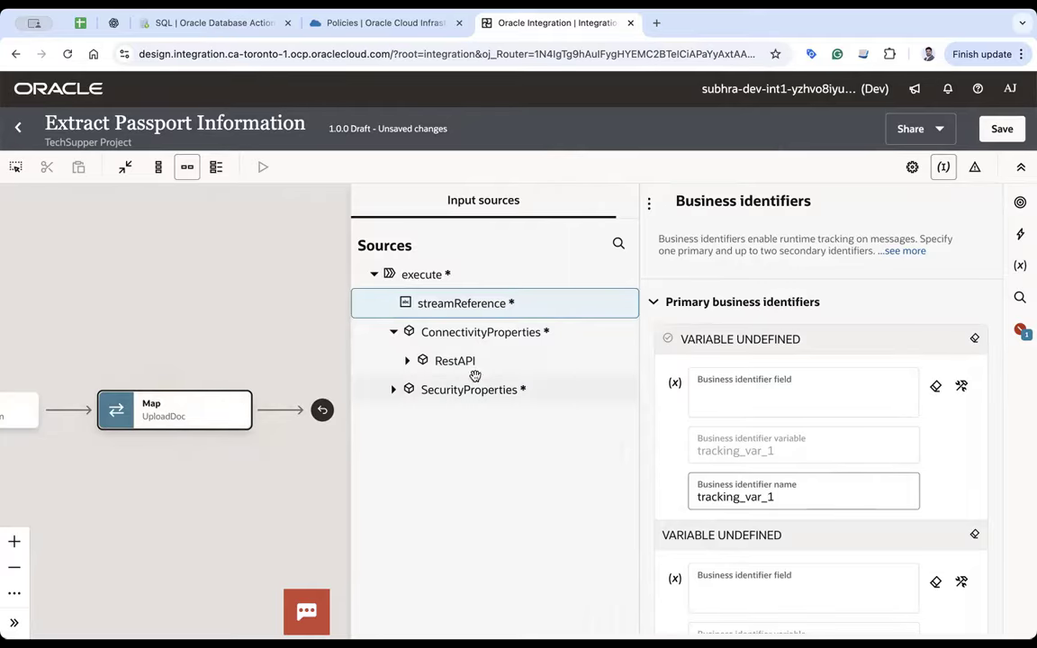
left_click(407, 361)
left_click_drag(501, 393, 765, 409)
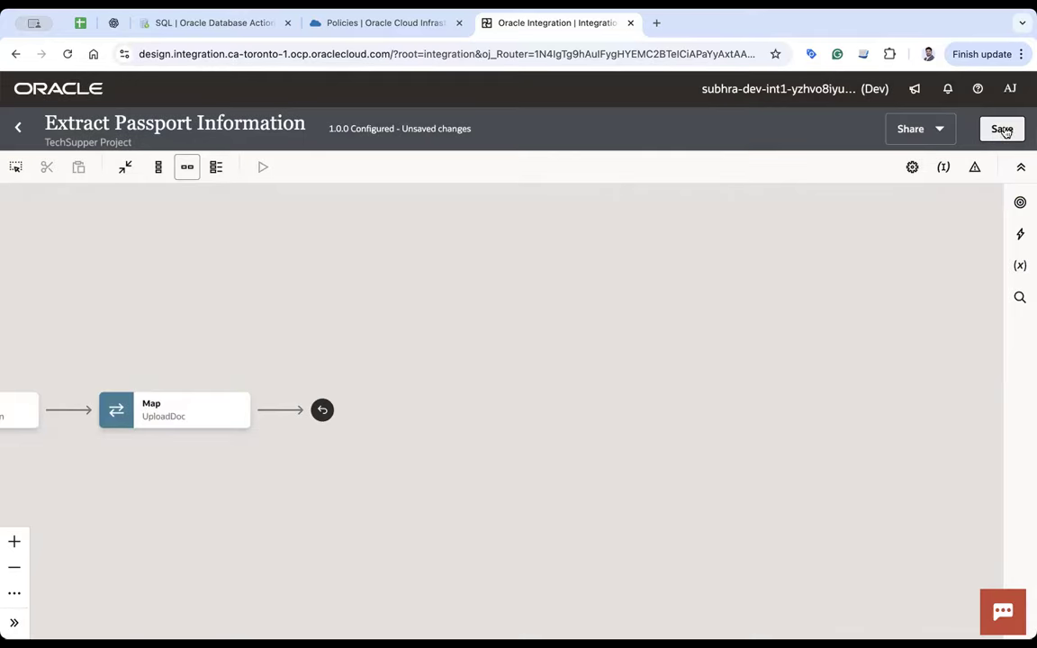
left_click(1002, 130)
Test the integration with a passport file as the request body and examine the name and date fields in the JSON response
left_click(262, 169)
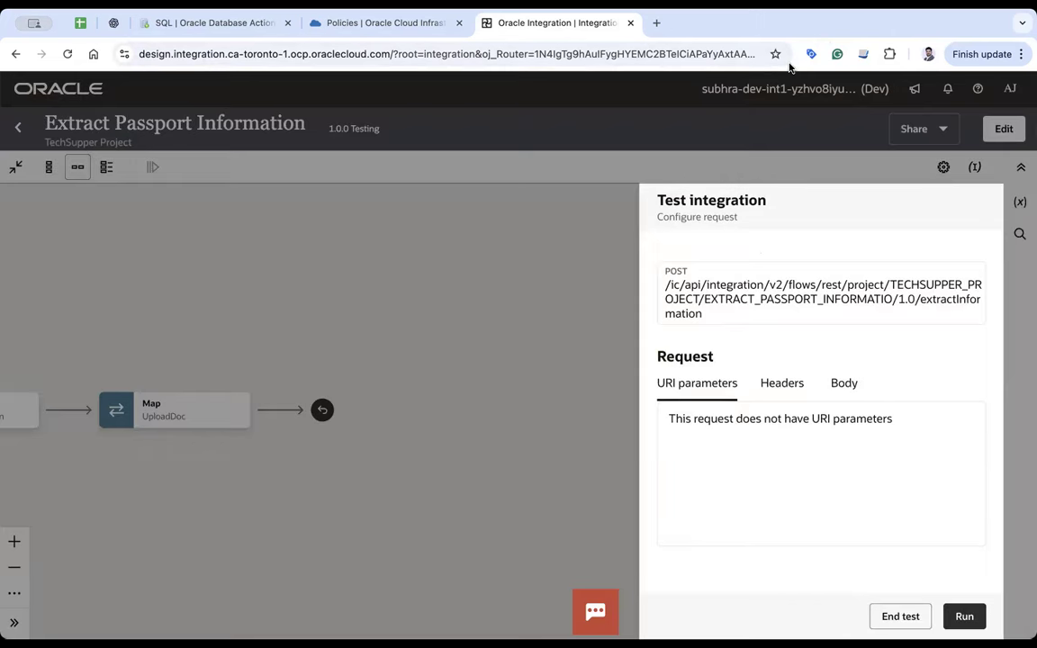
left_click(835, 384)
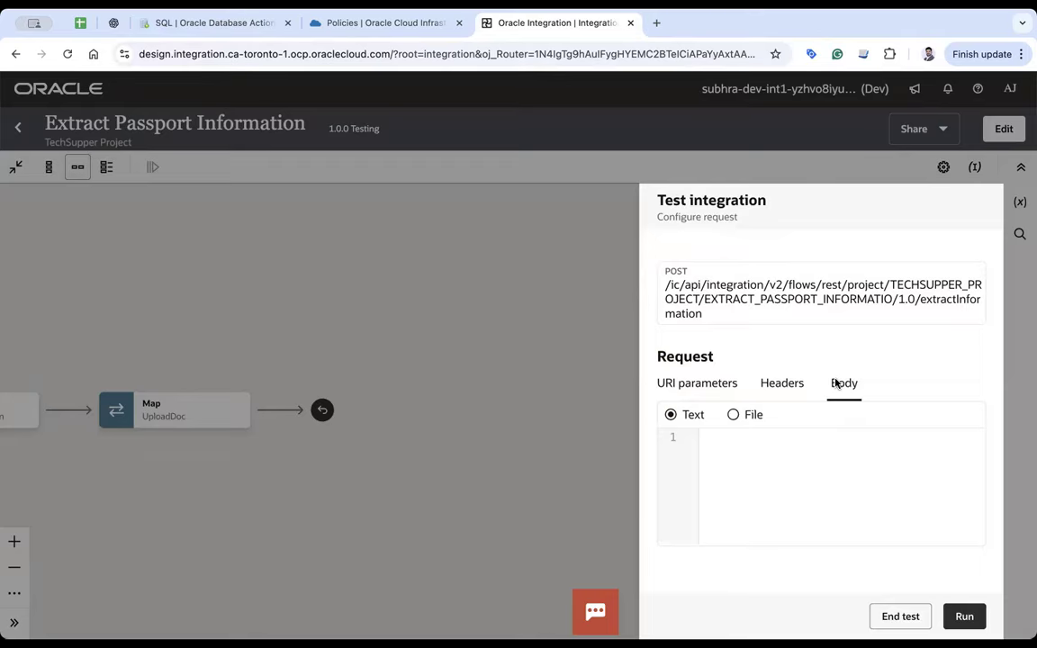
left_click(734, 415)
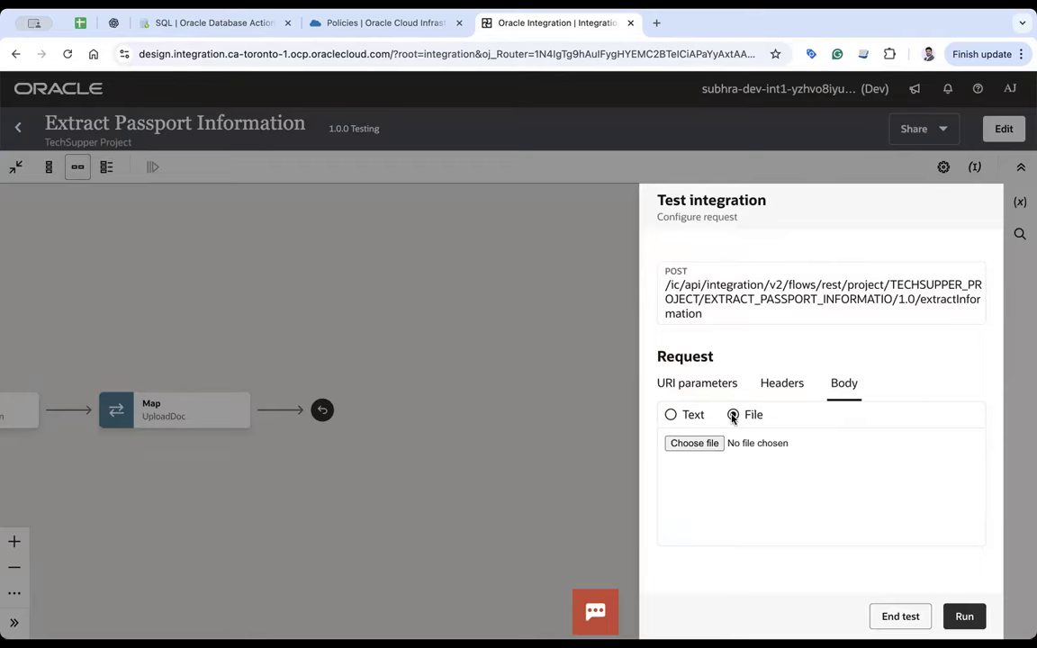
left_click(694, 444)
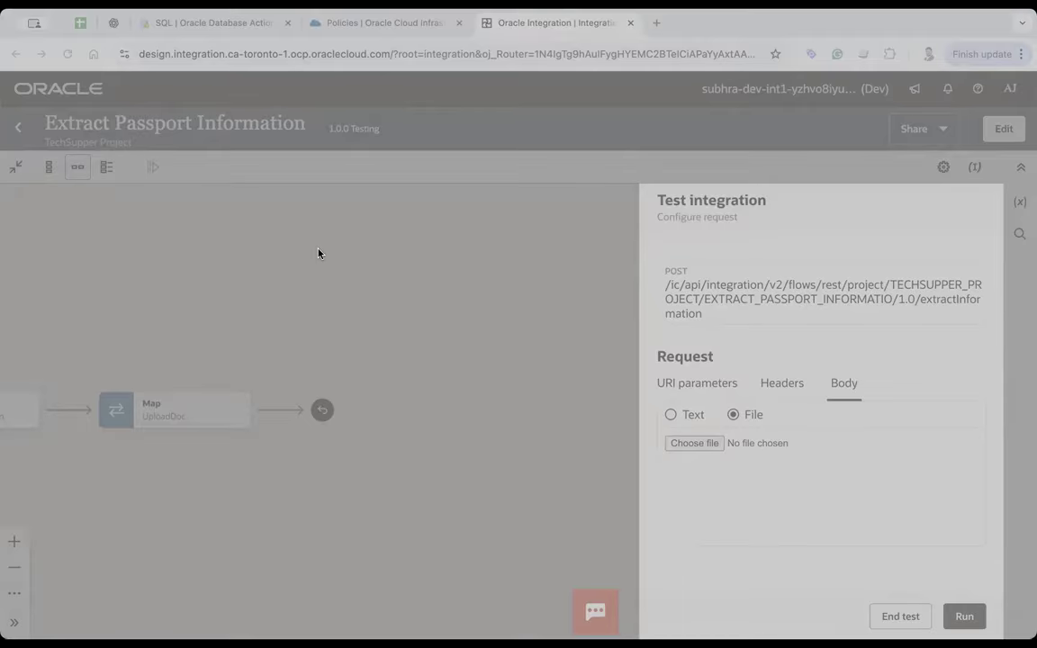
double_click(187, 152)
left_click(964, 616)
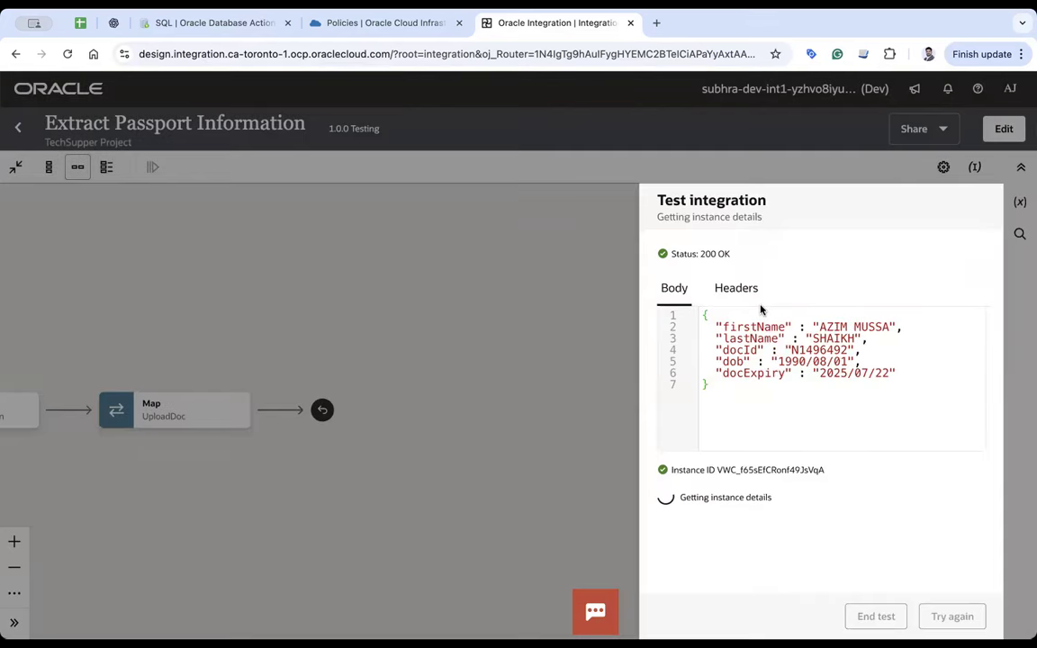
double_click(829, 337)
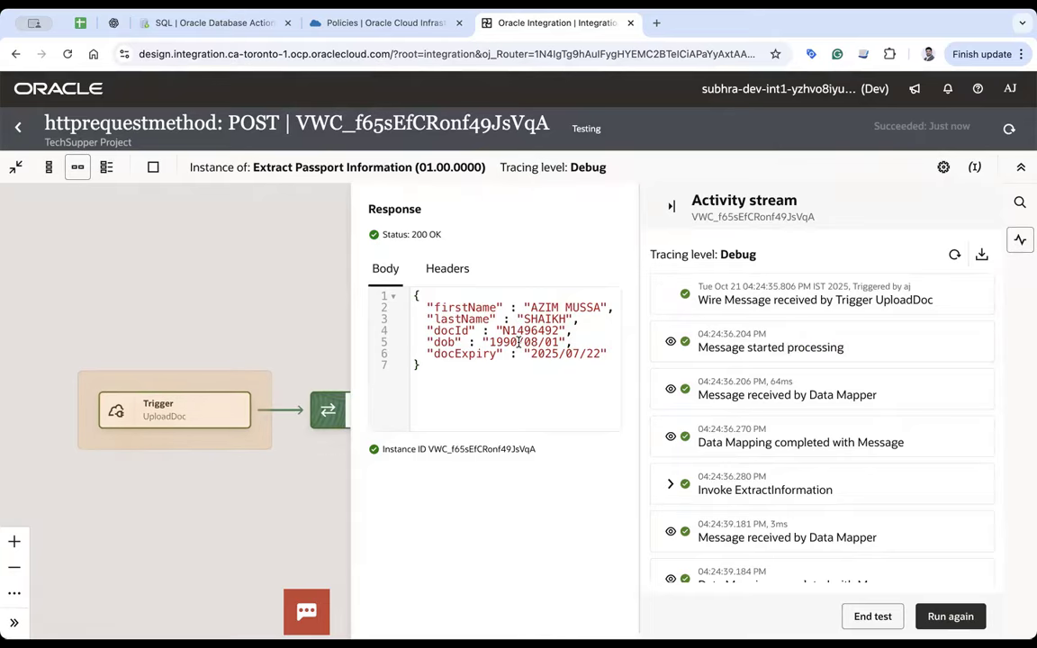
double_click(568, 354)
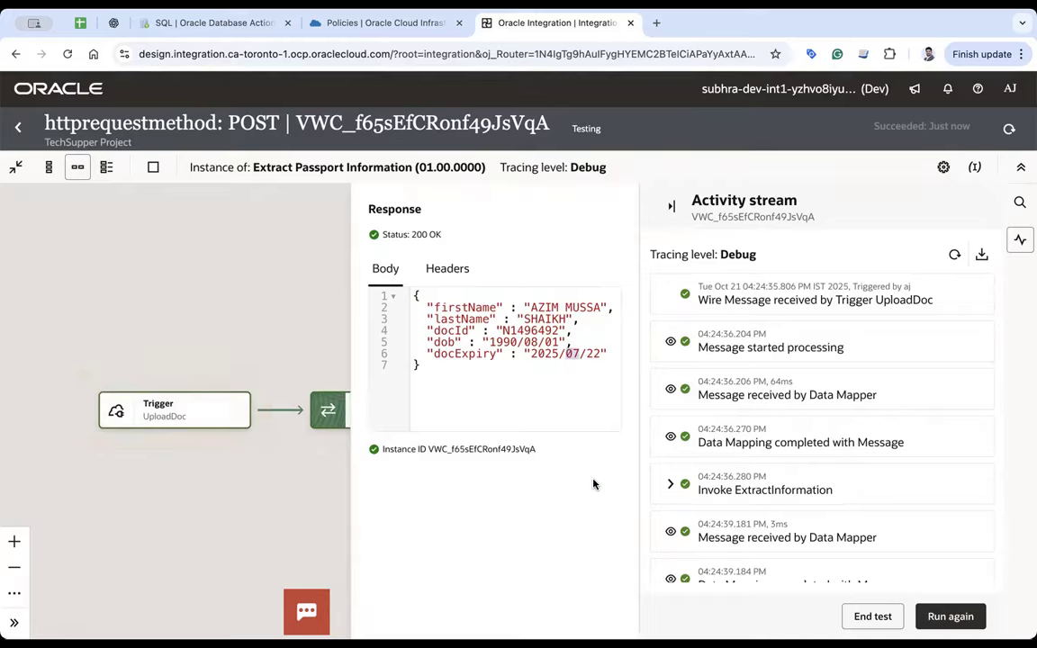